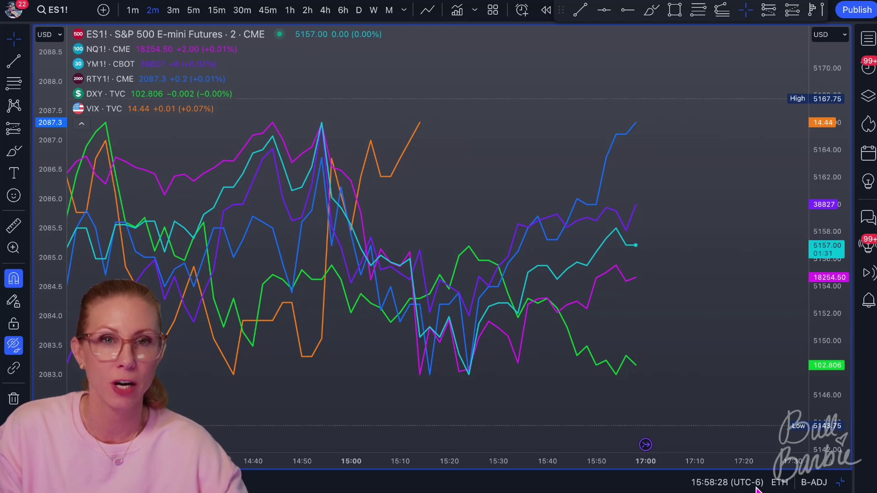
Step: Switch the ES1! chart's session to regular trading hours
left_click(785, 483)
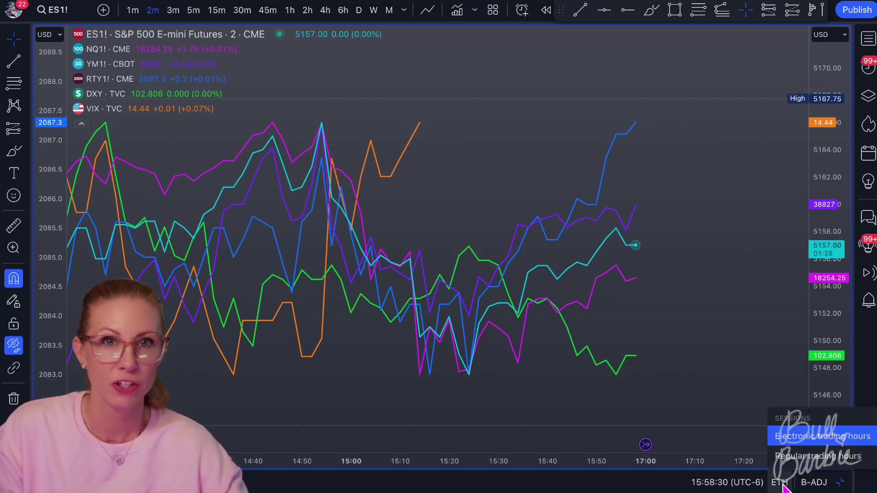
left_click(799, 456)
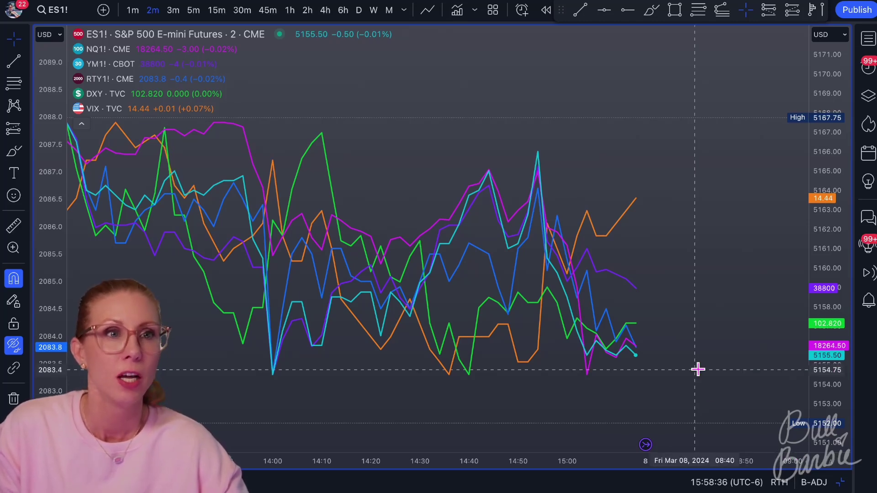
Step: Examine how the overlaid index futures, DXY and VIX lines move relative to each other through the March 7, 2024 afternoon session
scroll(691, 366, "up", 4)
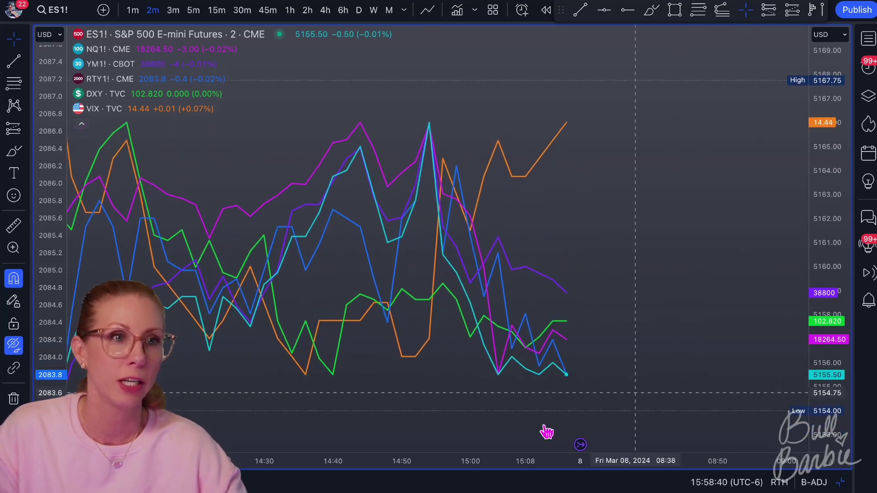
left_click_drag(405, 405, 622, 397)
scroll(594, 389, "up", 3)
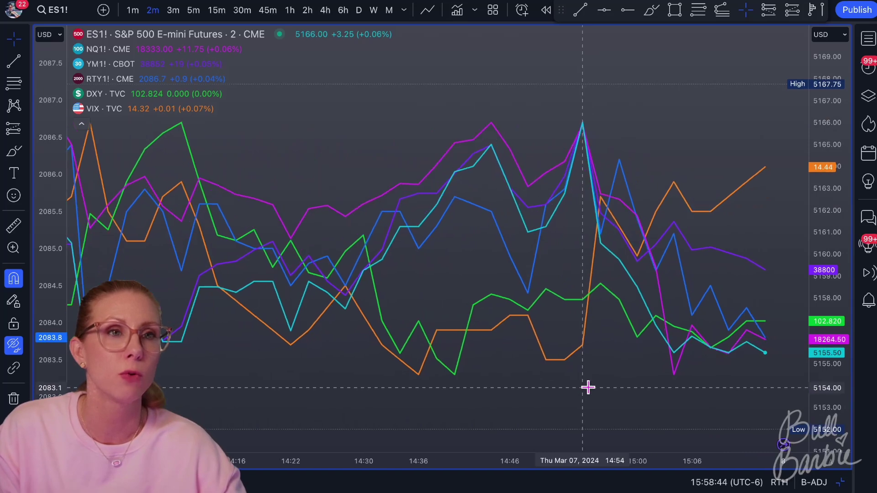
scroll(588, 387, "down", 3)
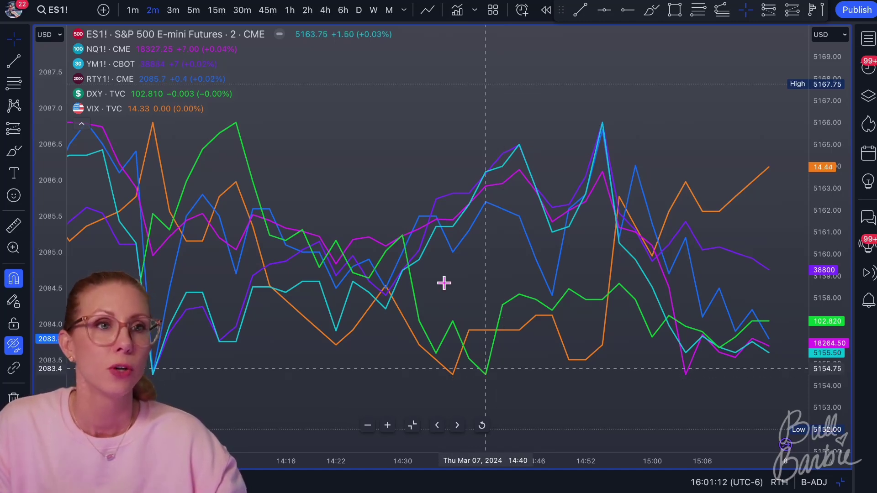
left_click_drag(453, 277, 644, 255)
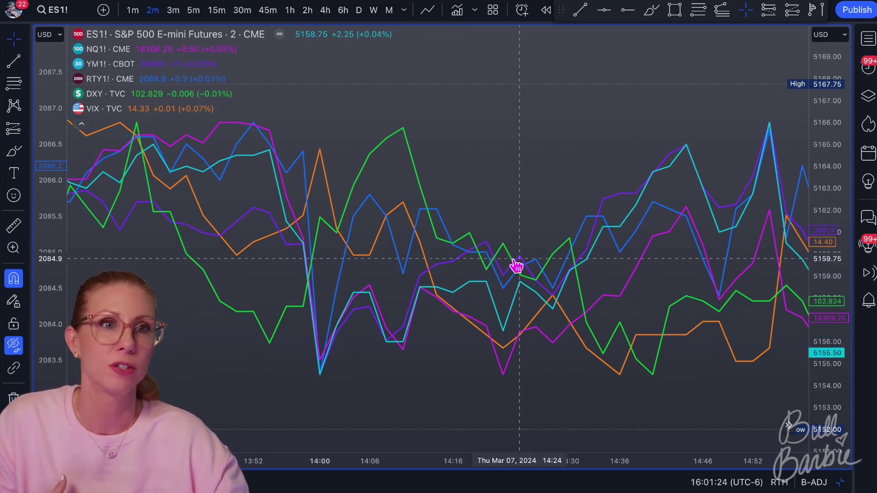
left_click_drag(397, 274, 513, 283)
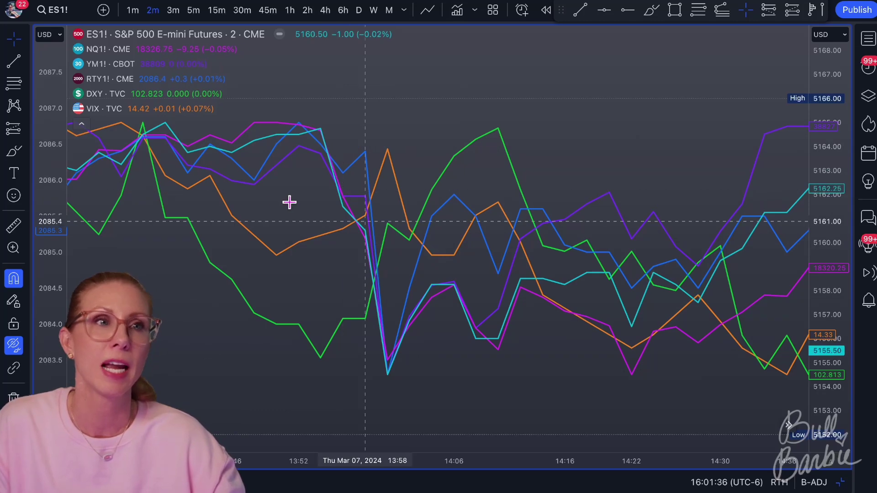
left_click_drag(344, 195, 779, 137)
scroll(538, 201, "down", 4)
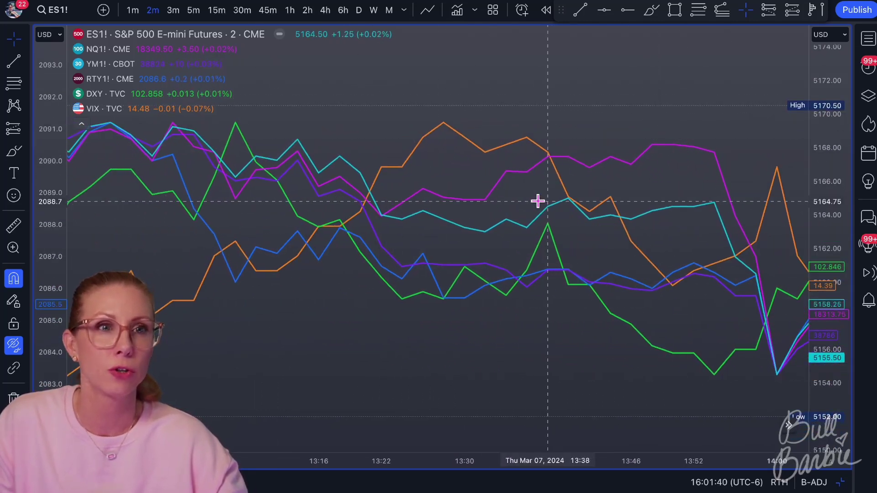
scroll(538, 201, "down", 5)
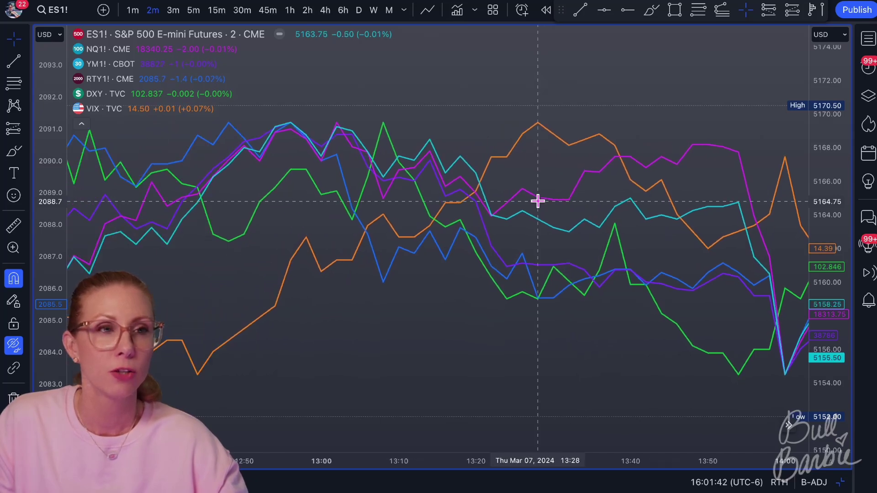
scroll(537, 201, "down", 4)
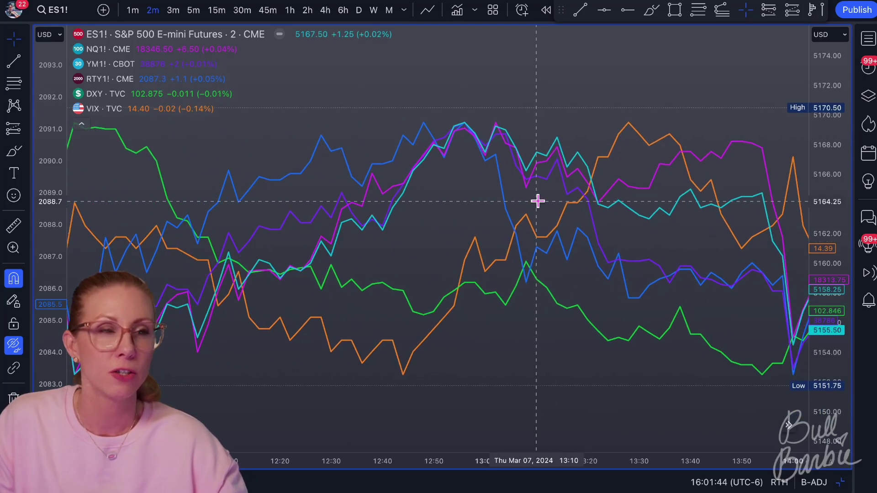
scroll(541, 209, "down", 2)
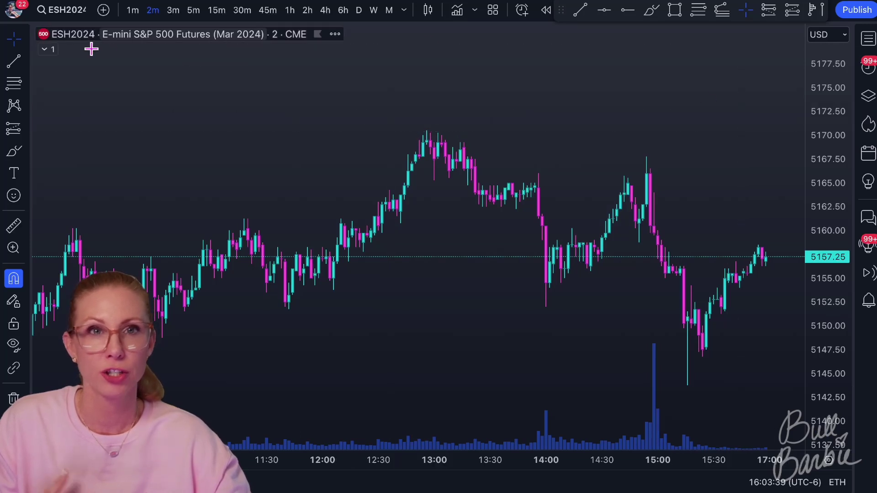
Step: Remove the volume indicator from the ESH2024 chart and change the chart type to Line
left_click(44, 50)
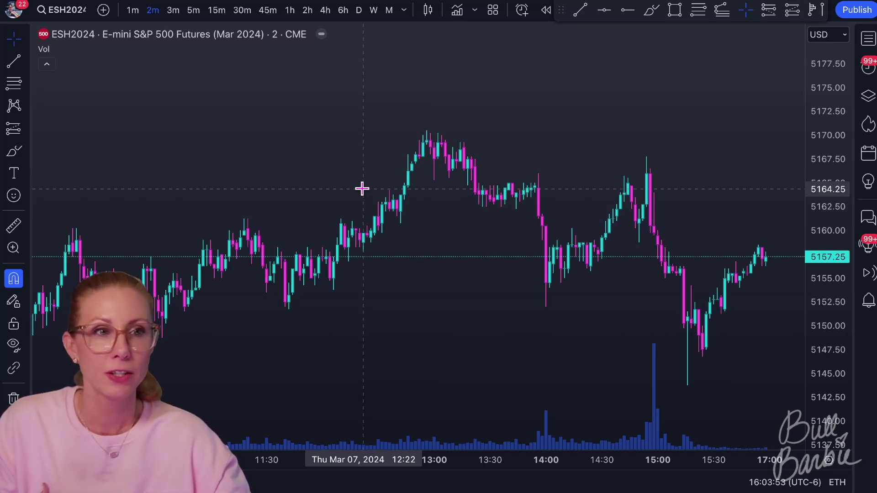
mouse_move(45, 56)
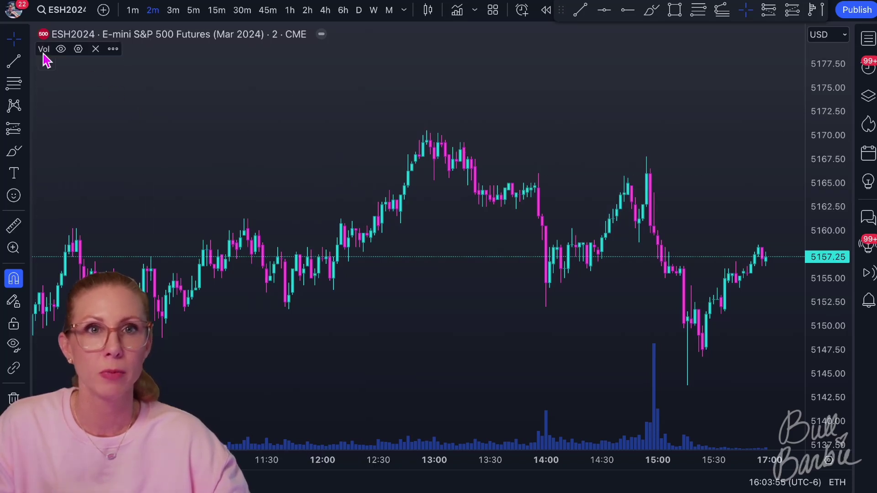
left_click(96, 49)
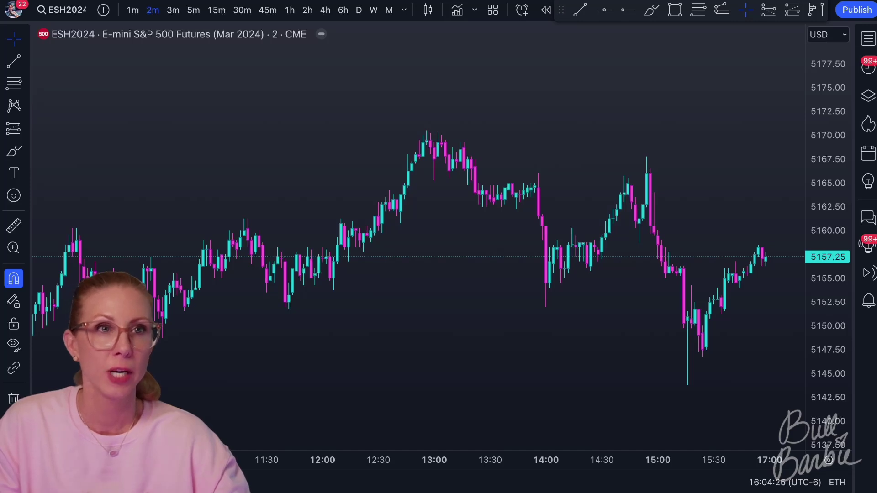
left_click(428, 11)
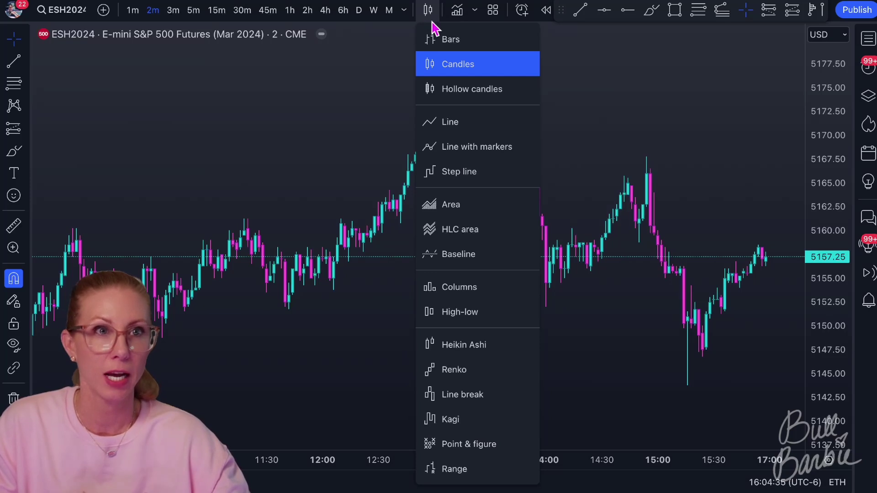
left_click(462, 121)
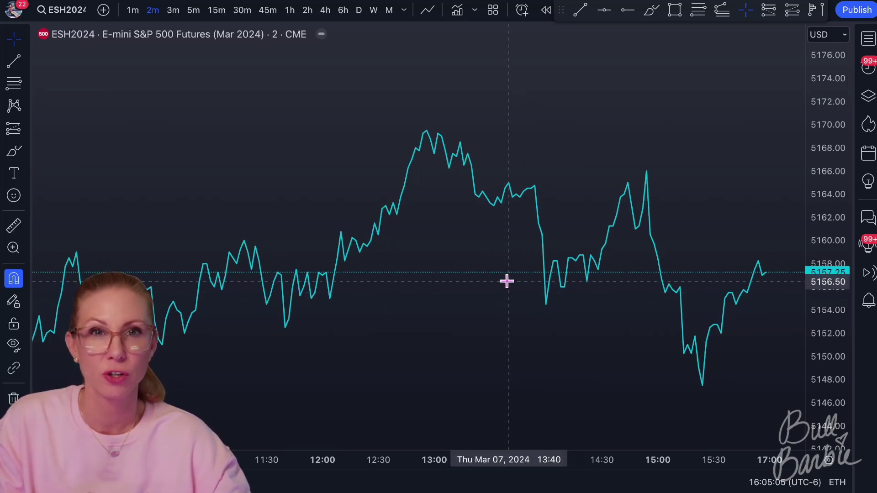
Step: Find NQ among the comparison symbols and add NQ1! (E-mini Nasdaq-100 futures) to the chart on a new price scale
left_click(59, 11)
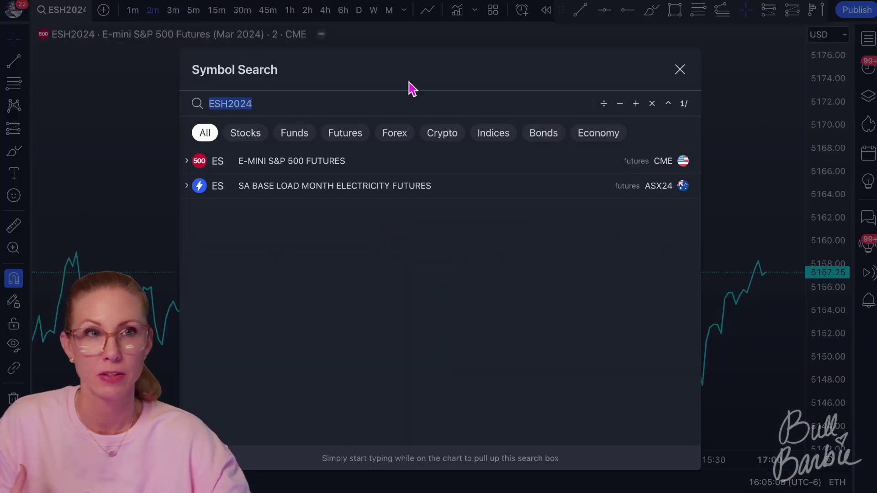
left_click(680, 70)
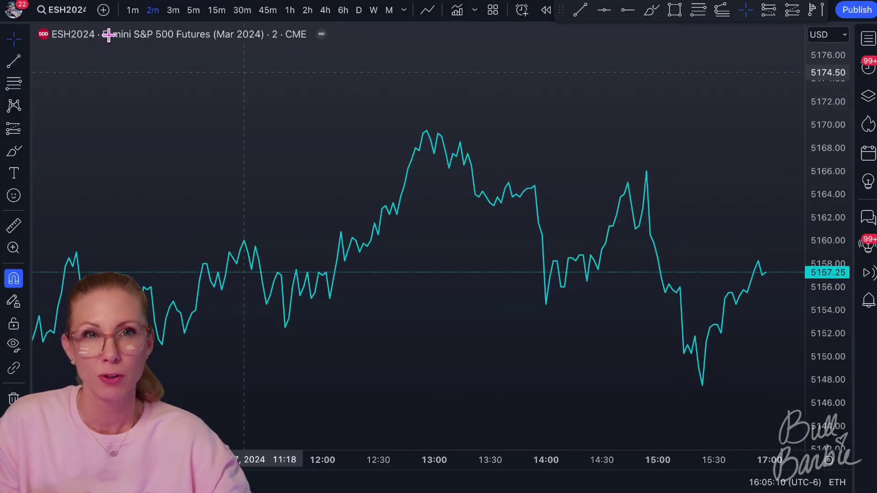
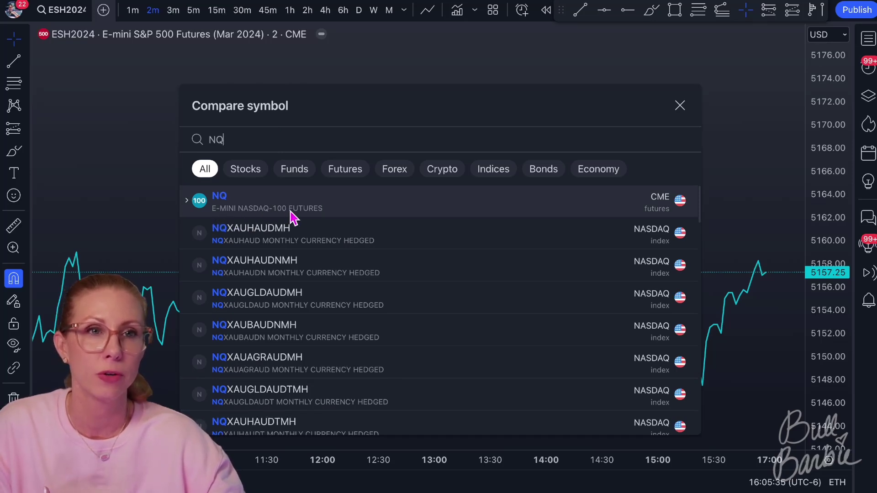
left_click(188, 202)
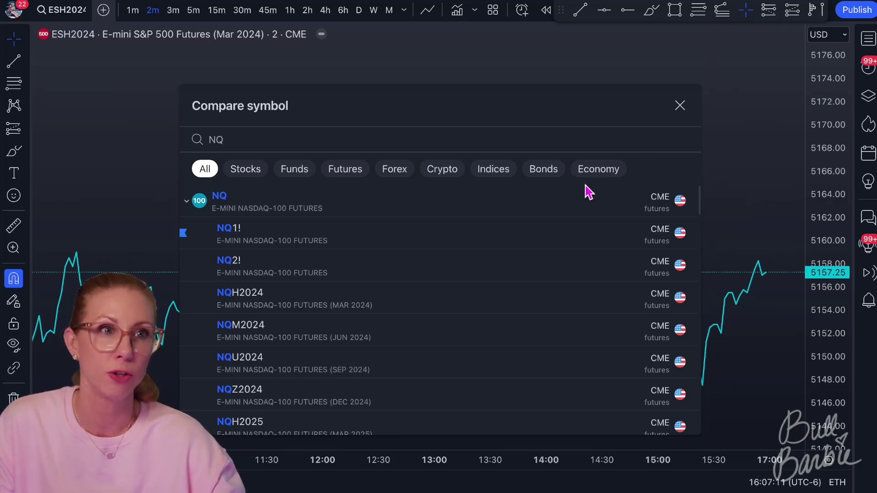
mouse_move(347, 243)
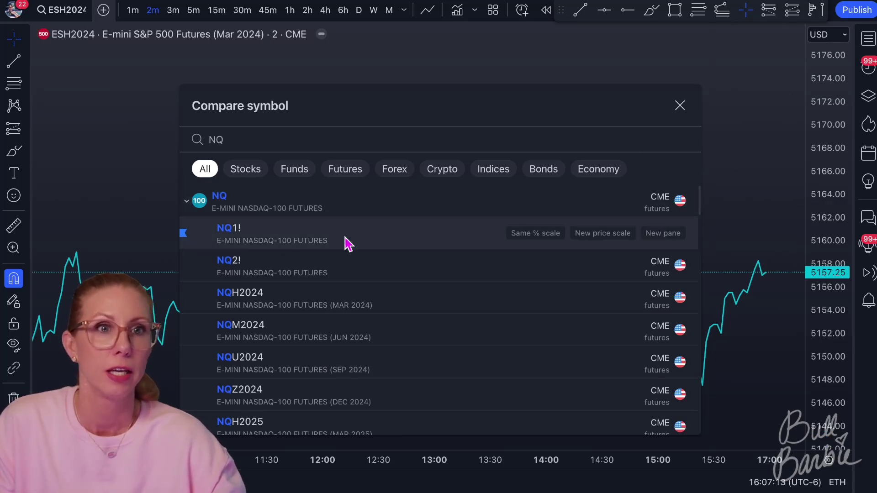
left_click(604, 237)
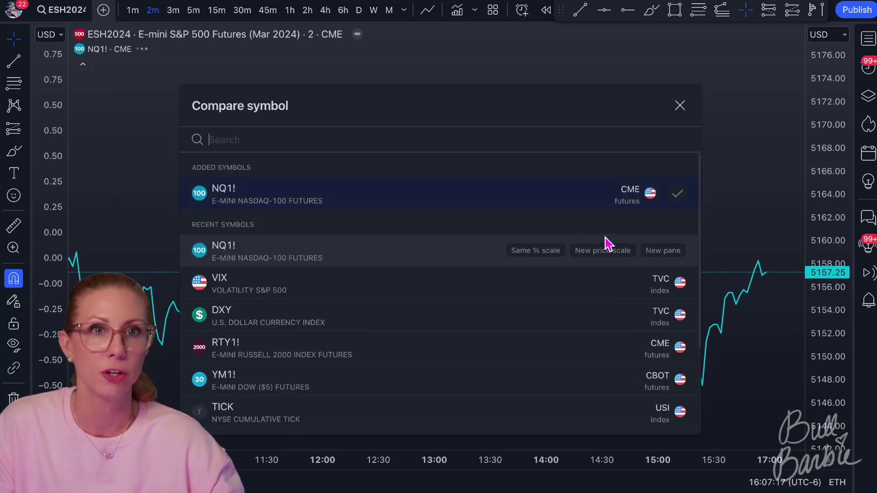
left_click(678, 105)
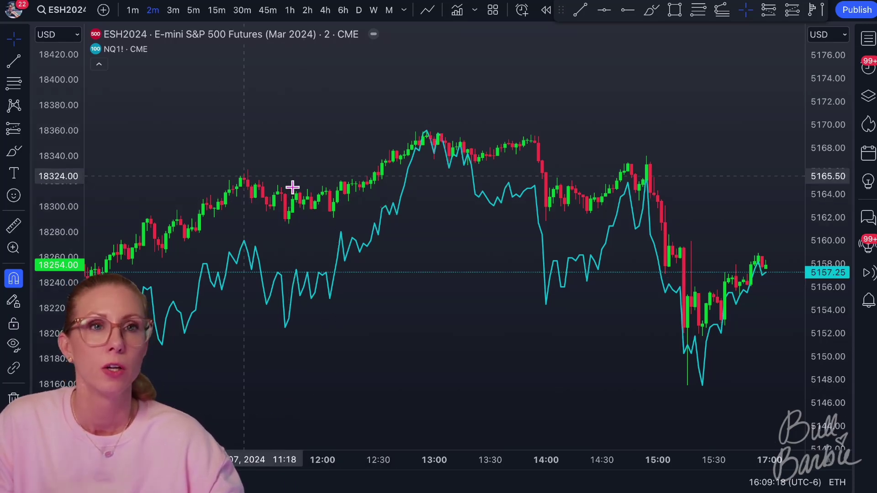
Step: Set the NQ1! series to No scale (fullscreen) so it has no separate price axis
right_click(282, 197)
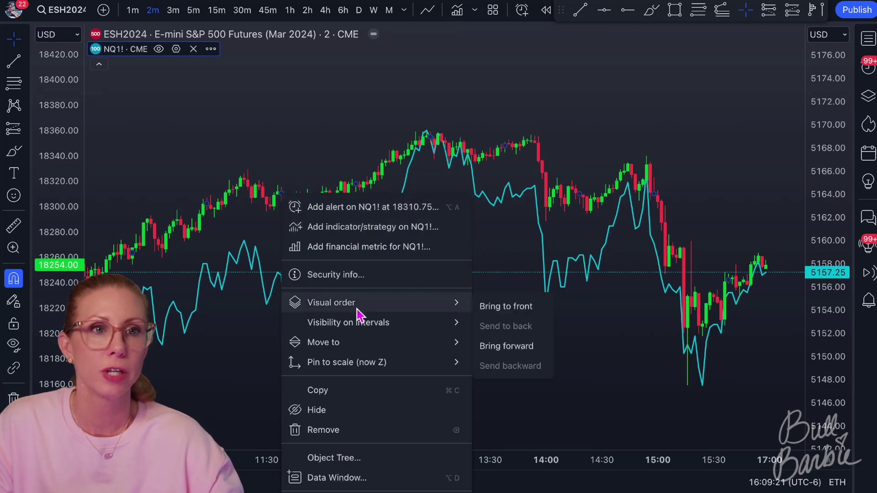
mouse_move(361, 363)
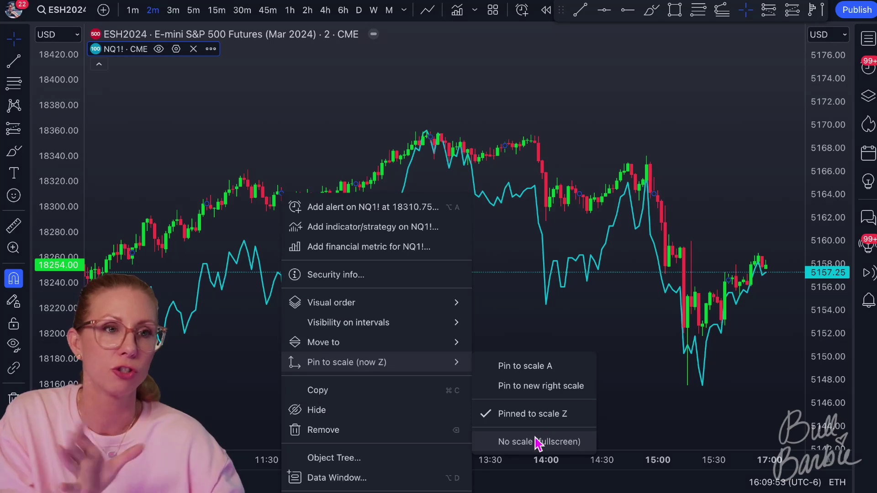
left_click(534, 442)
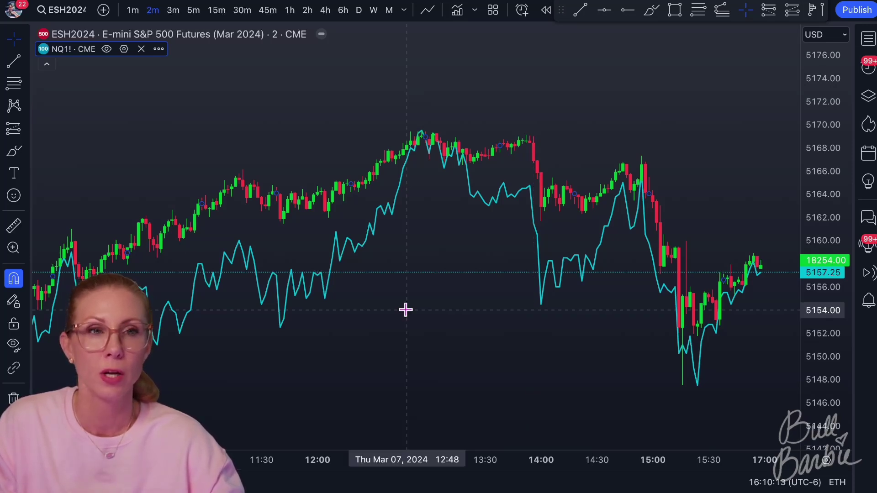
right_click(270, 200)
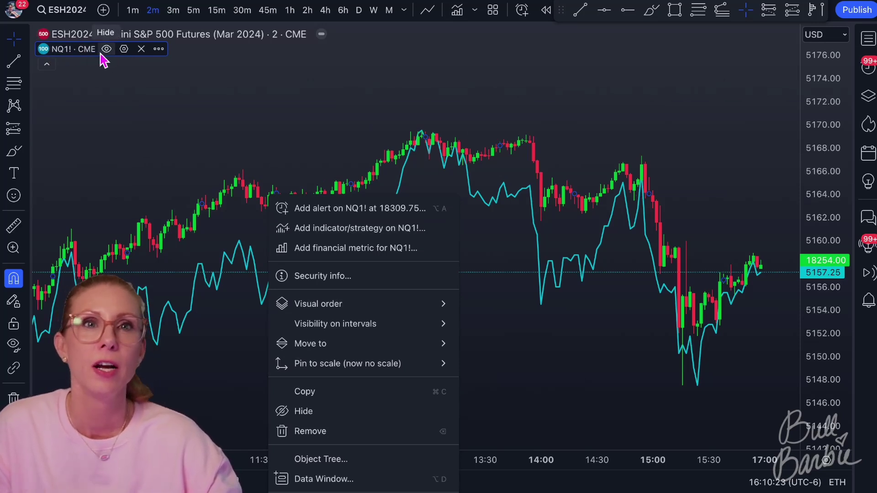
Step: Change the NQ1! comparison series from candles to the Line style and colour its line magenta
left_click(124, 50)
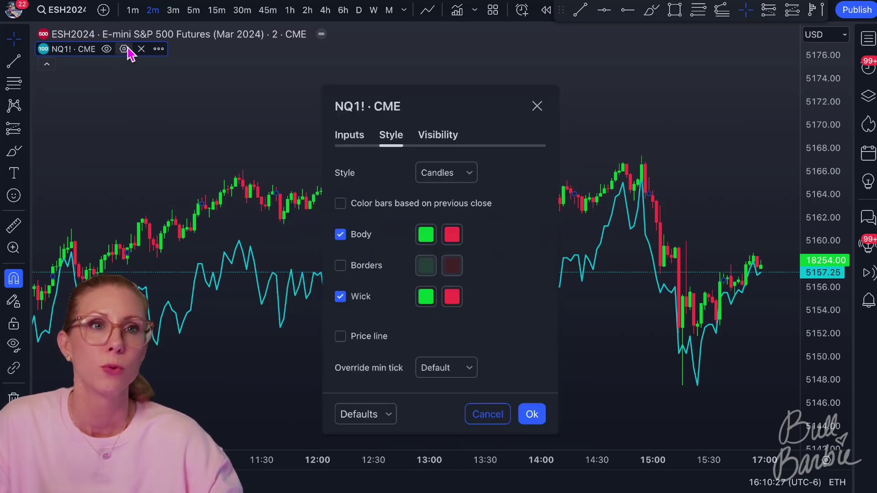
left_click(349, 136)
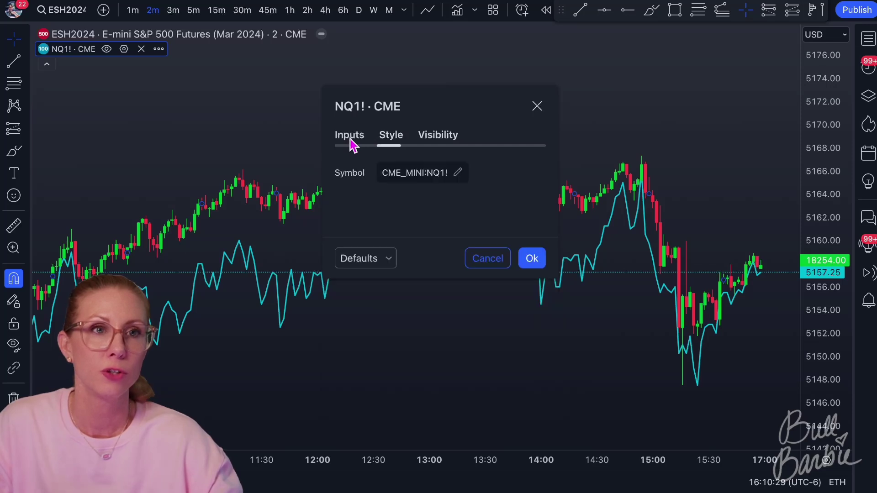
left_click(395, 144)
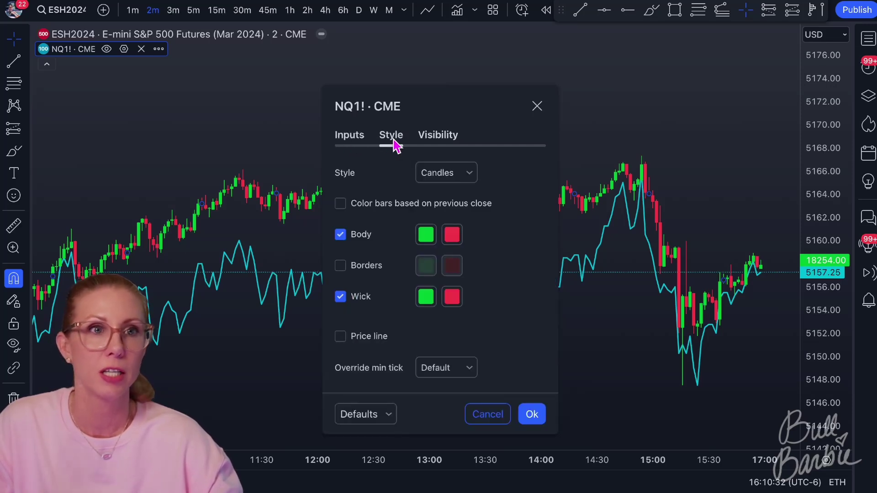
left_click(471, 175)
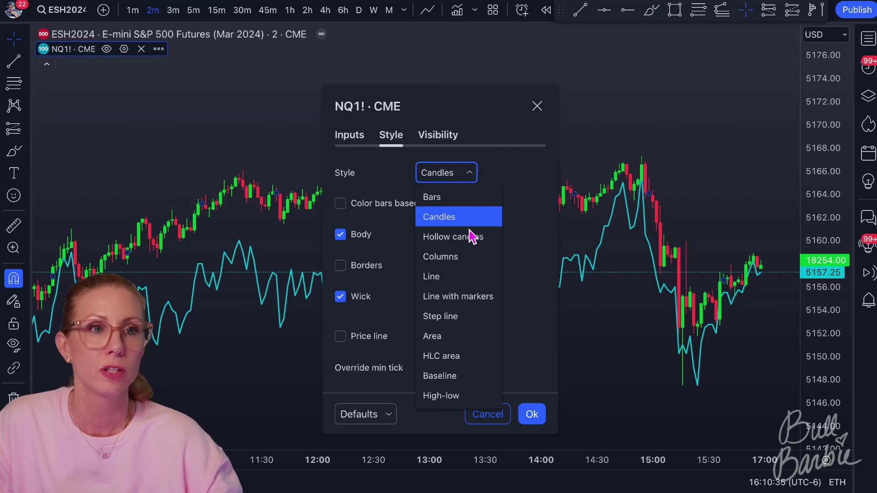
left_click(454, 280)
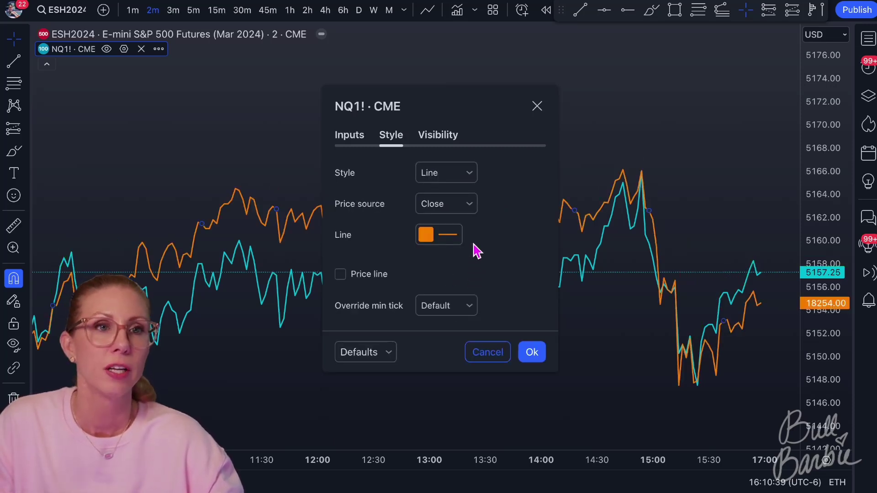
left_click(432, 242)
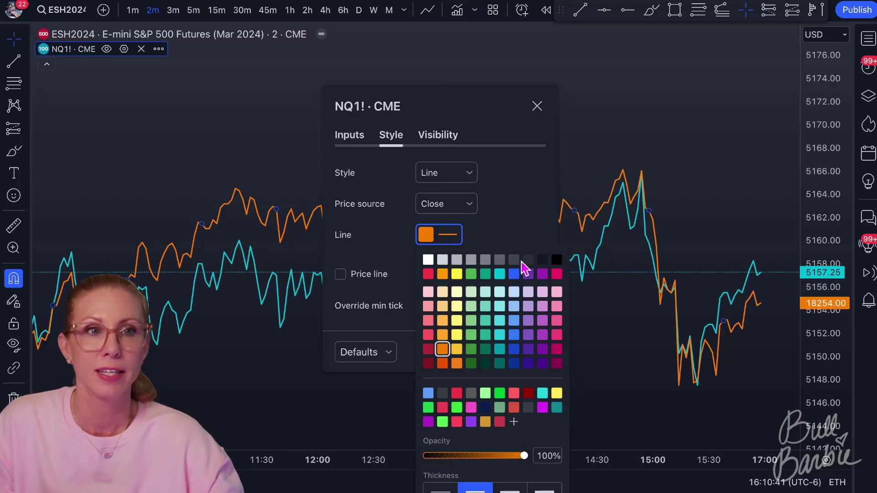
left_click(543, 408)
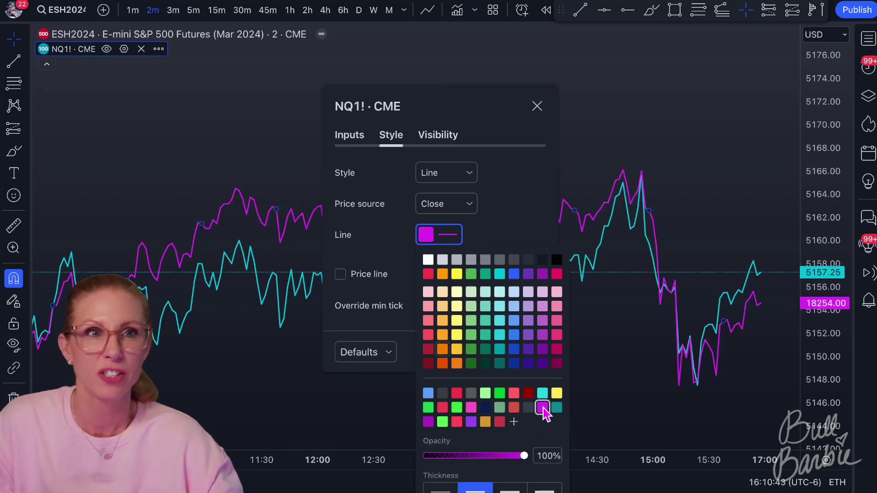
left_click(503, 189)
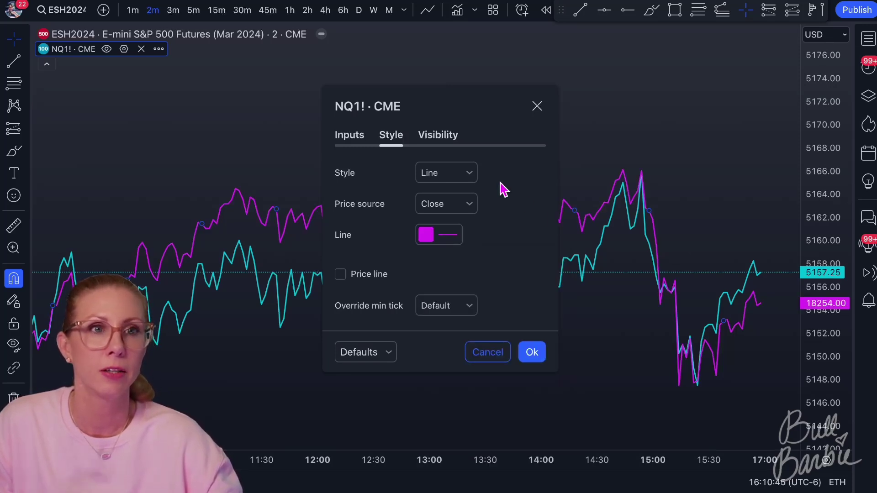
left_click(534, 351)
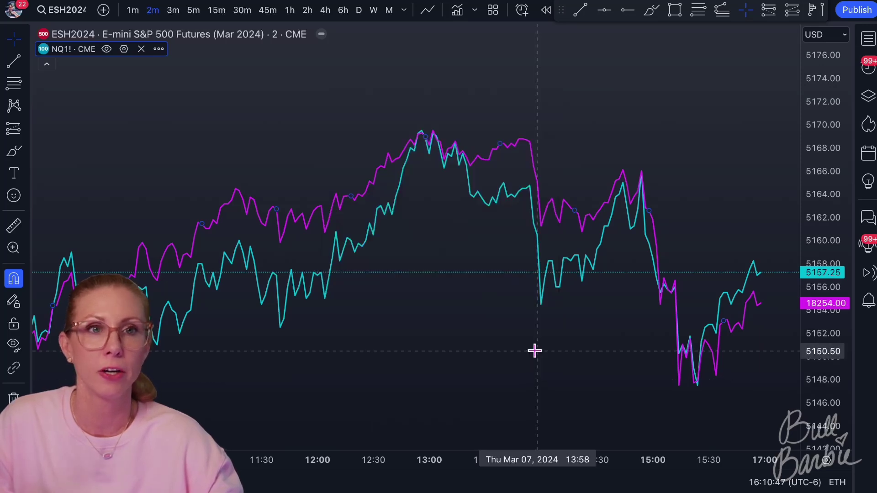
left_click(537, 348)
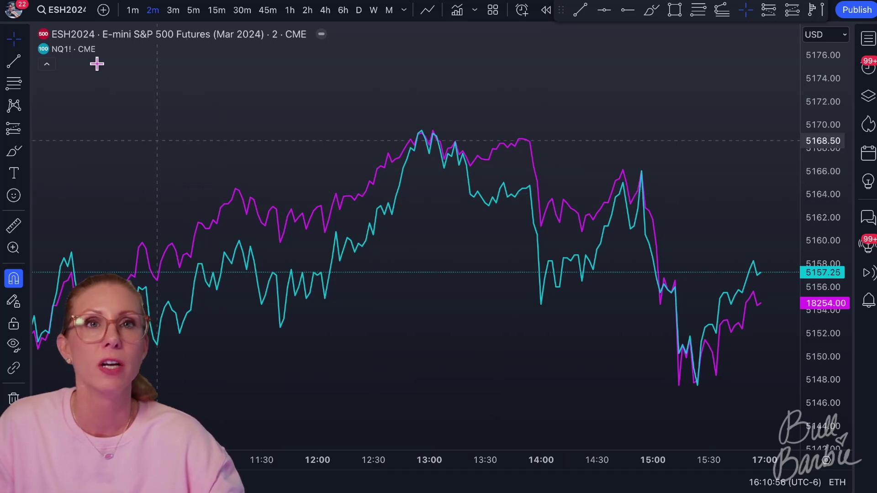
Step: Find YM among the comparison symbols and add YM1! (E-mini Dow futures) to the chart on a new price scale
left_click(104, 11)
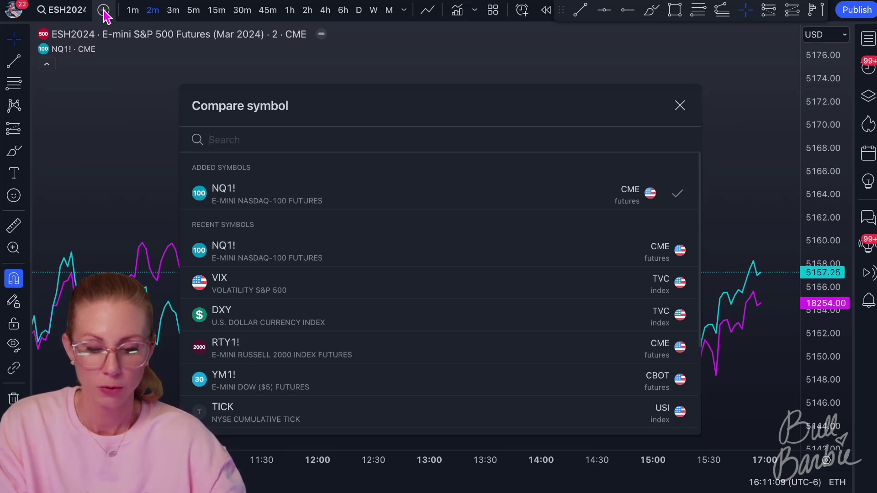
type("YM")
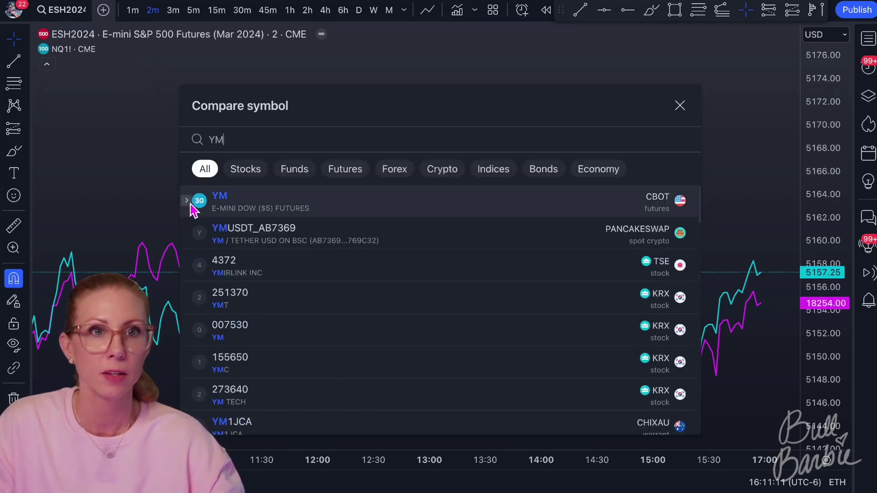
left_click(187, 201)
mouse_move(290, 241)
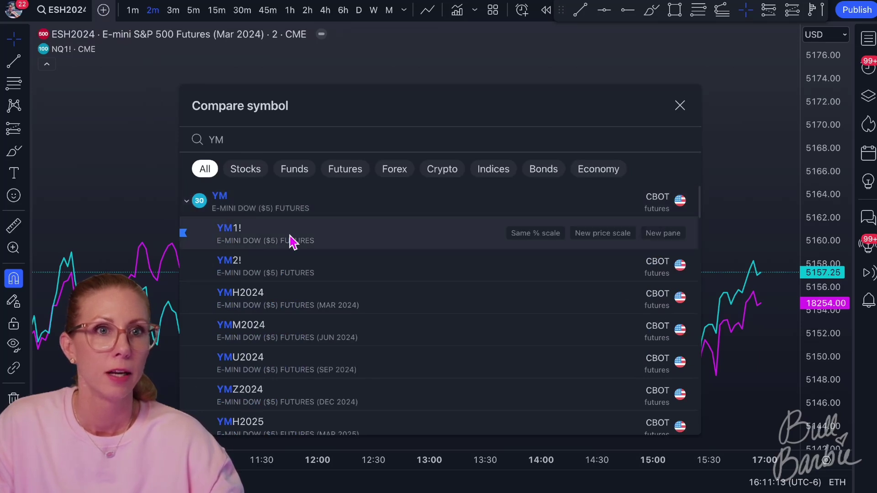
left_click(611, 233)
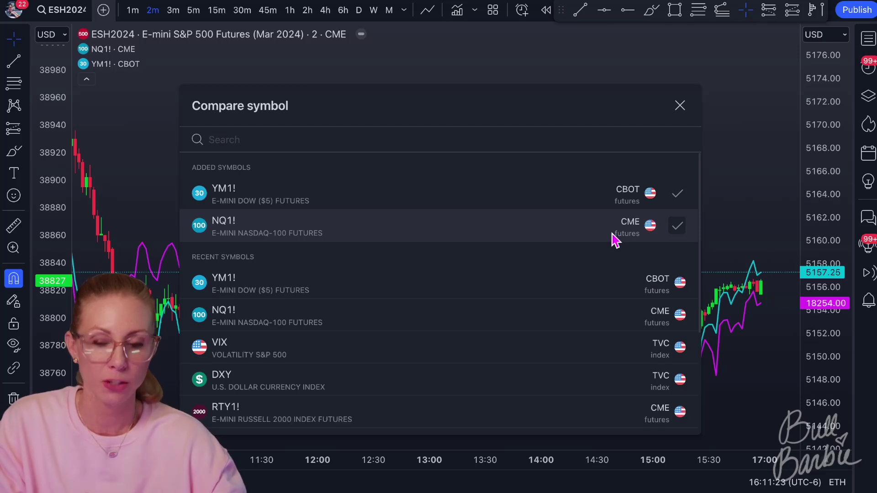
Step: Search the comparison symbols for RTY and add RTY1! (E-mini Russell 2000 futures) on a new price scale
type("RTY")
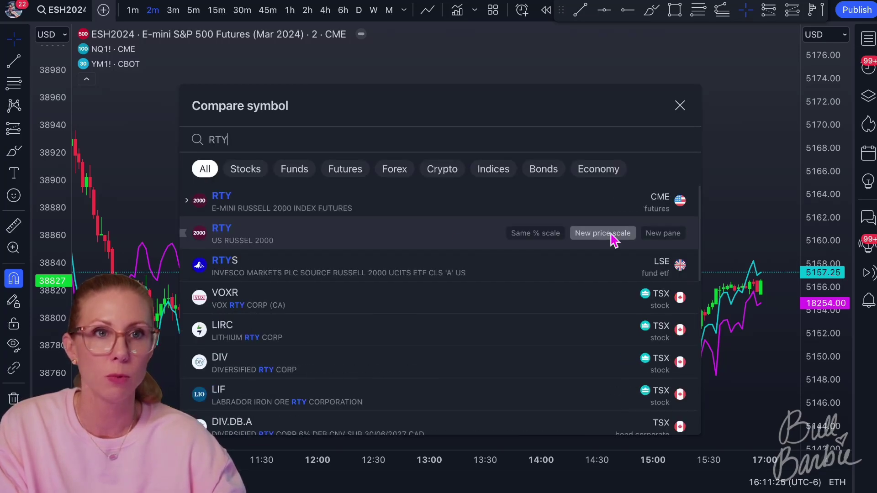
left_click(192, 203)
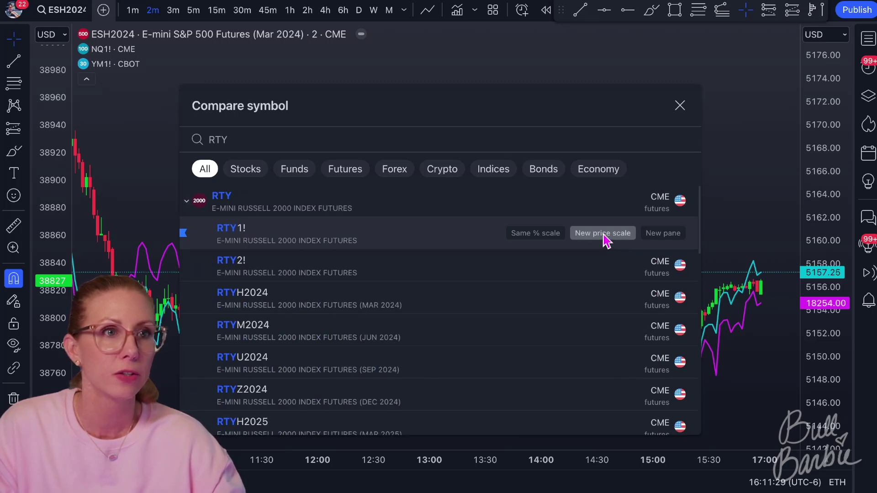
left_click(603, 234)
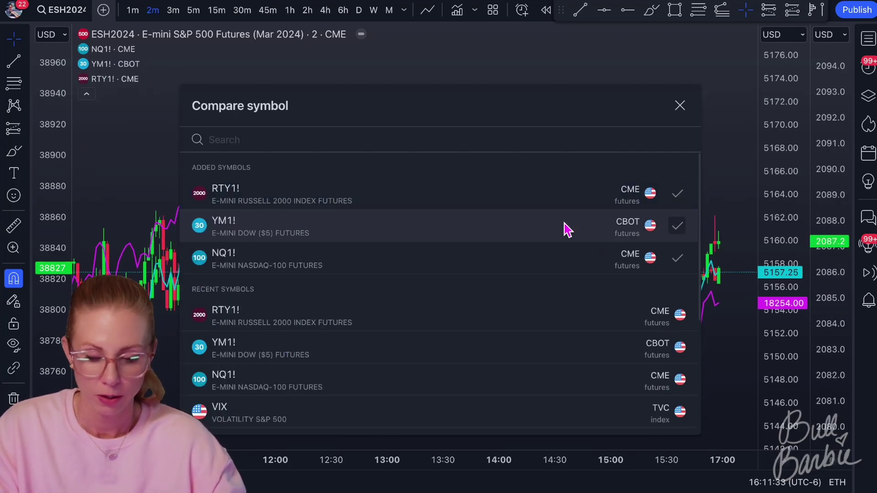
Step: Add the TVC versions of DXY (U.S. Dollar Currency Index) and VIX (Volatility S&P 500) as comparisons, each on a new price scale
type("DX")
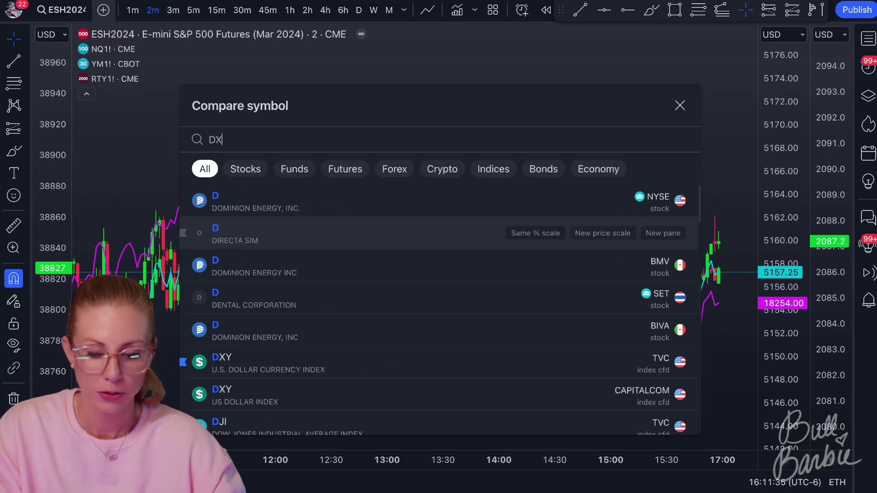
type("Y")
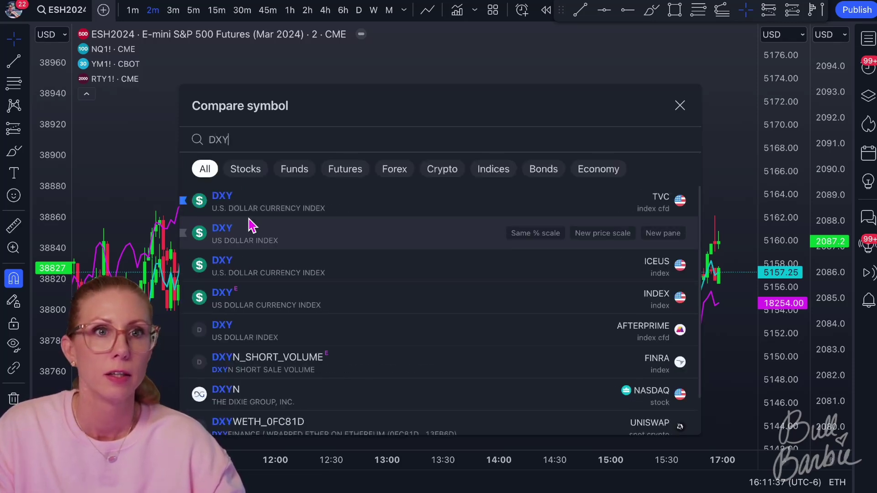
left_click(619, 201)
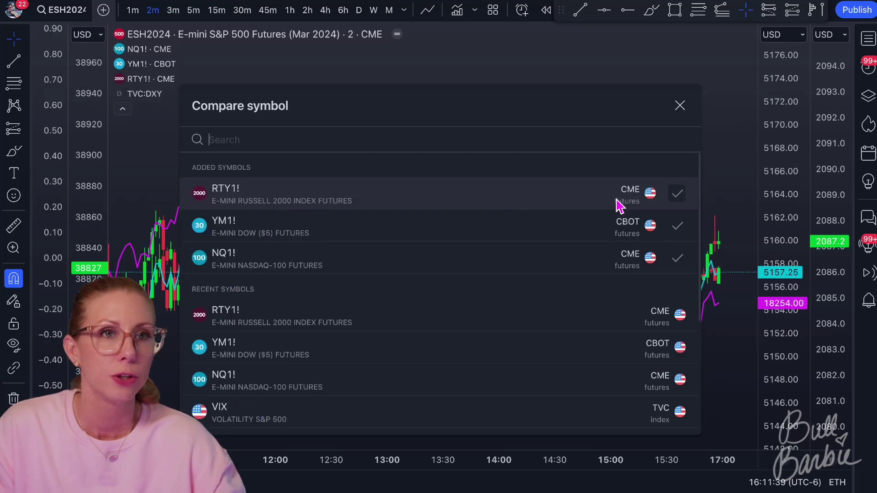
type("VIX")
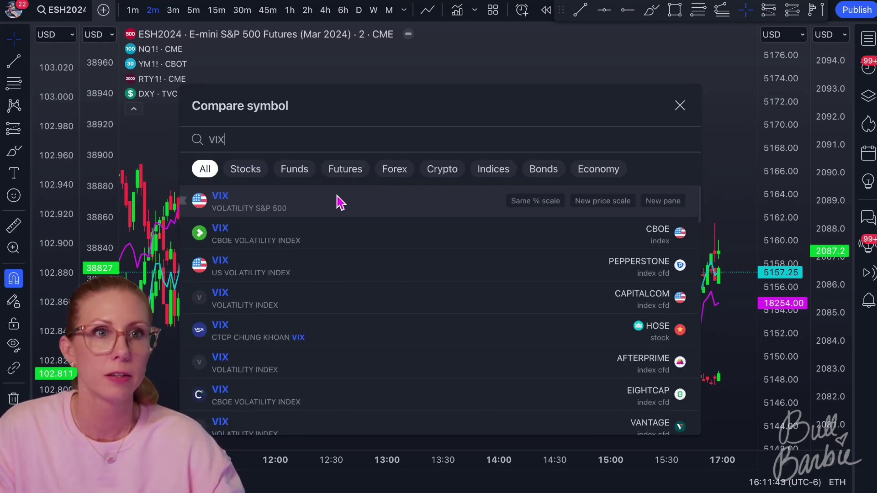
left_click(617, 201)
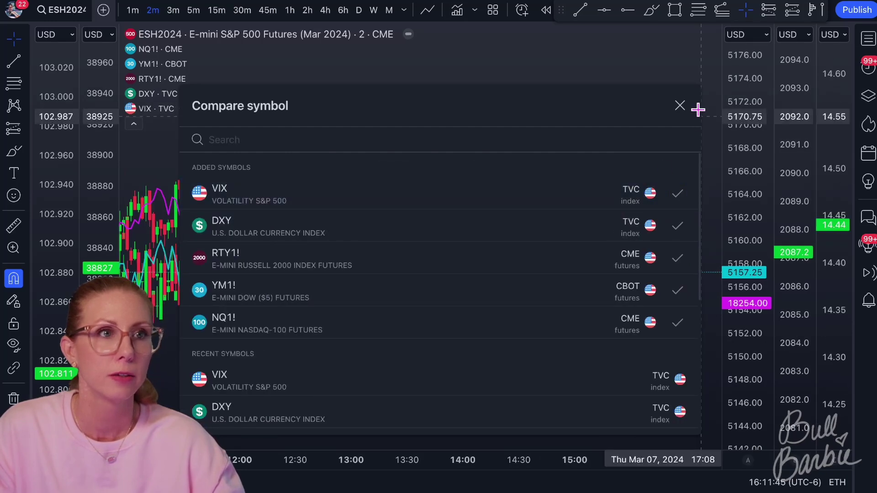
left_click(680, 106)
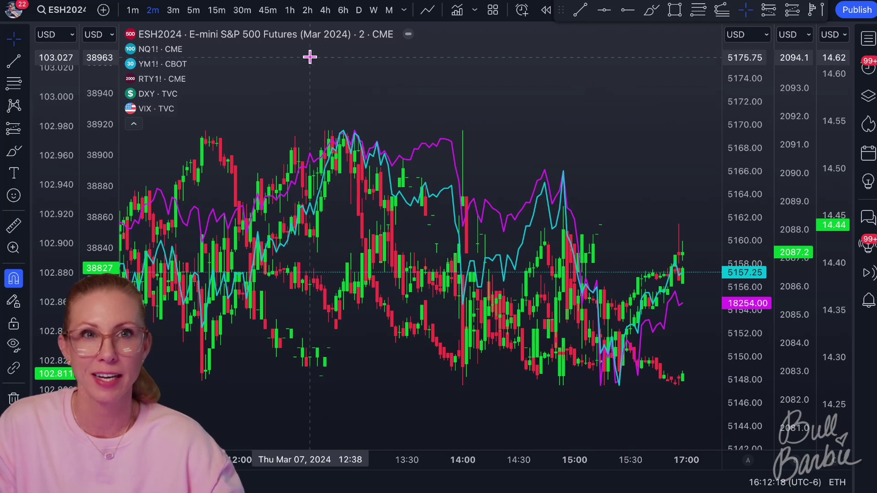
Step: Set the YM1! comparison series to the Line style with a purple line
mouse_move(148, 68)
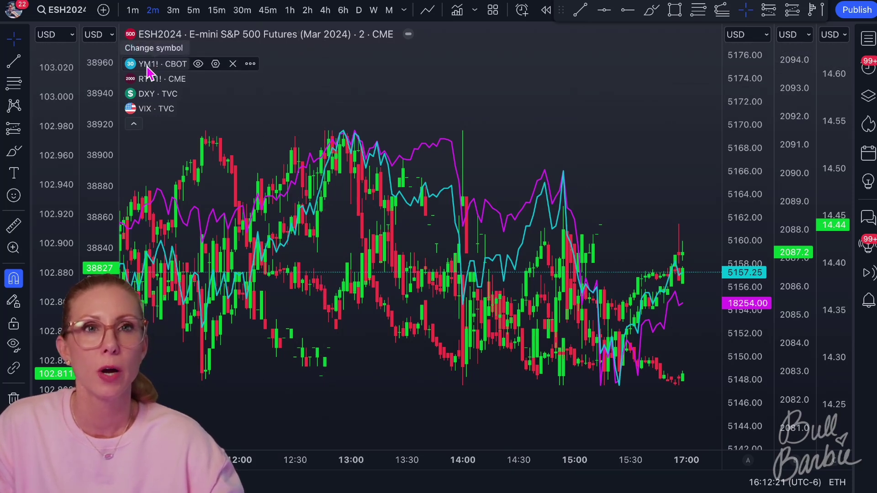
left_click(216, 64)
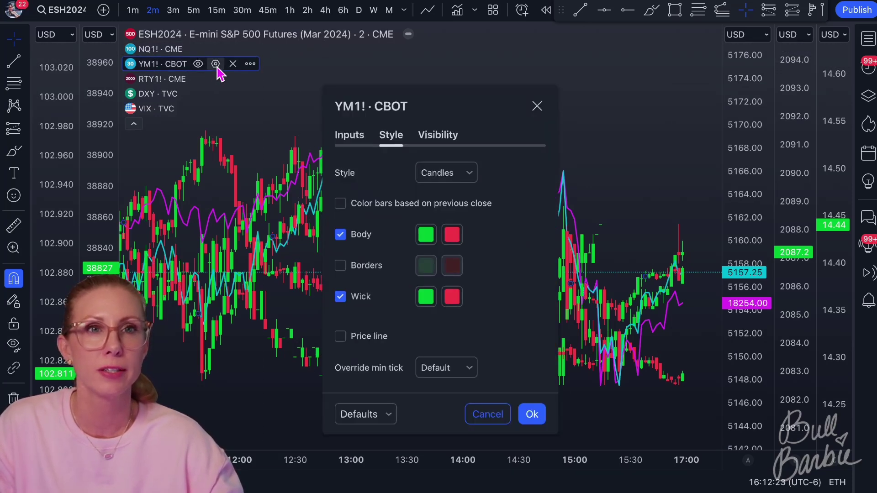
left_click(470, 173)
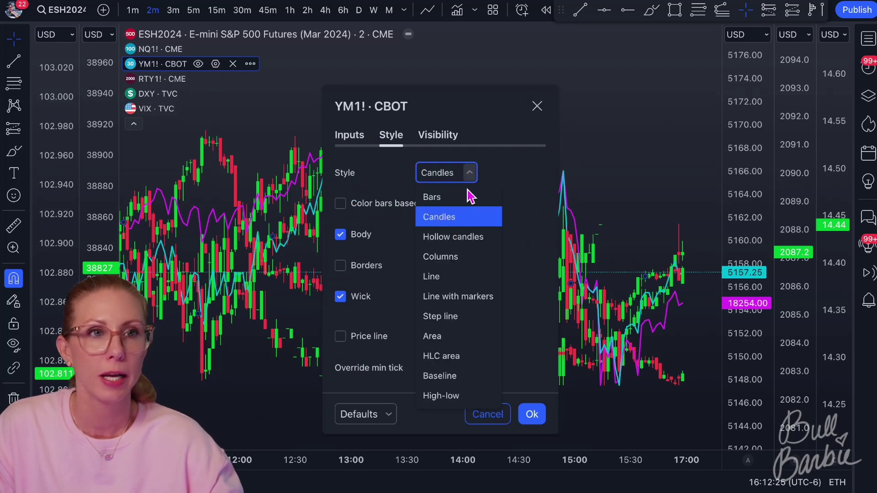
left_click(445, 276)
left_click(433, 240)
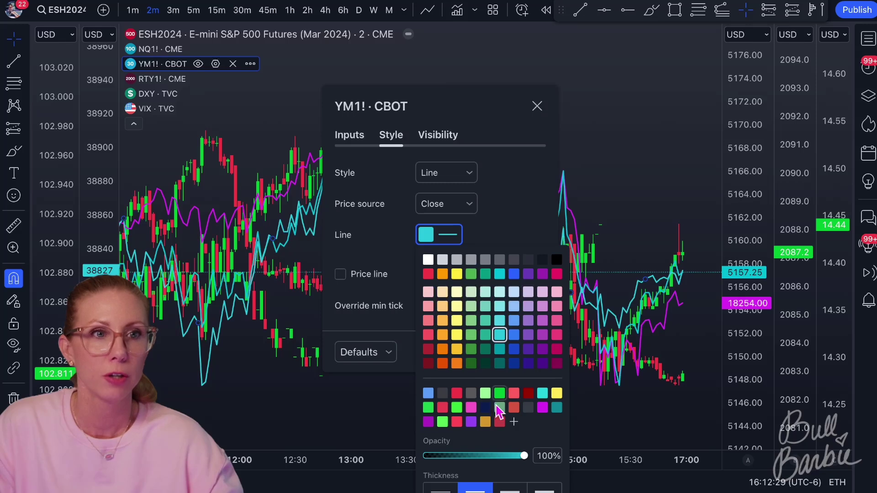
left_click(470, 421)
left_click(506, 229)
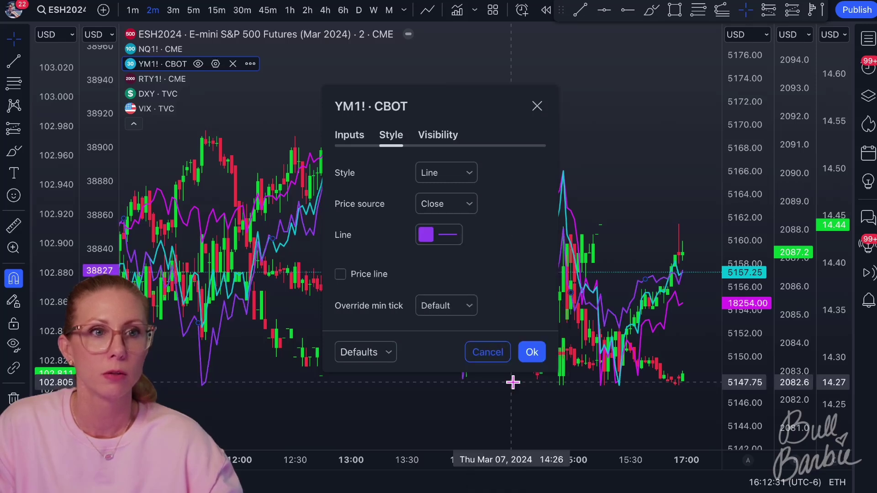
left_click(533, 354)
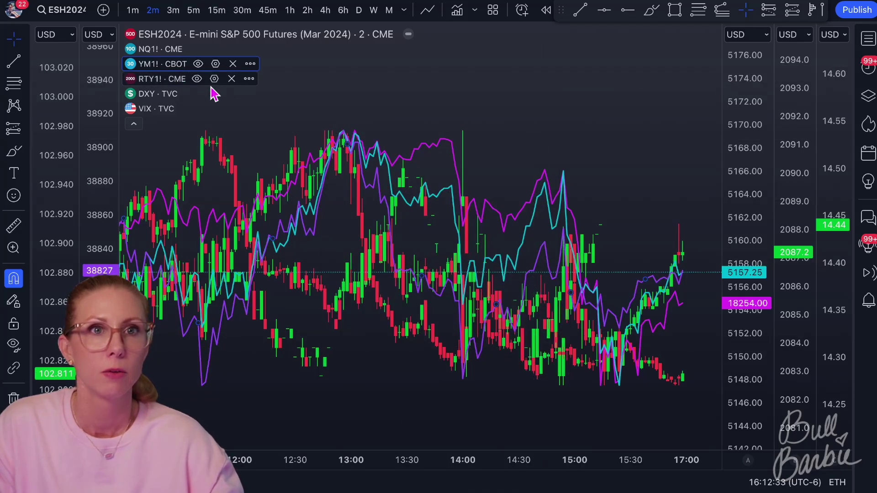
Step: Set the RTY1! comparison series to the Line style with a blue line
left_click(214, 79)
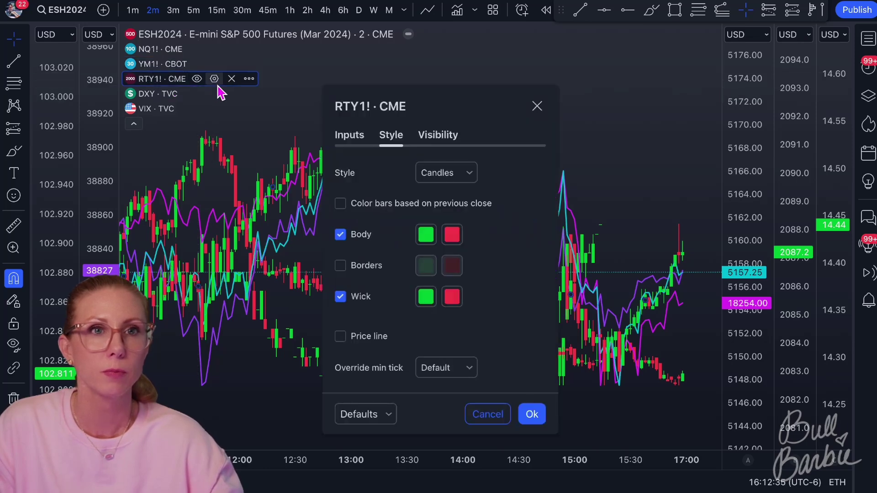
left_click(466, 173)
left_click(454, 279)
left_click(453, 245)
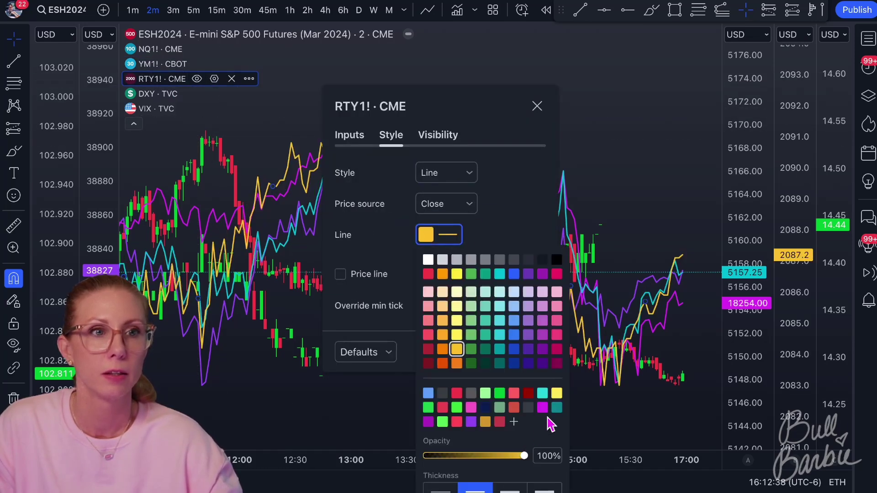
left_click(514, 274)
left_click(532, 352)
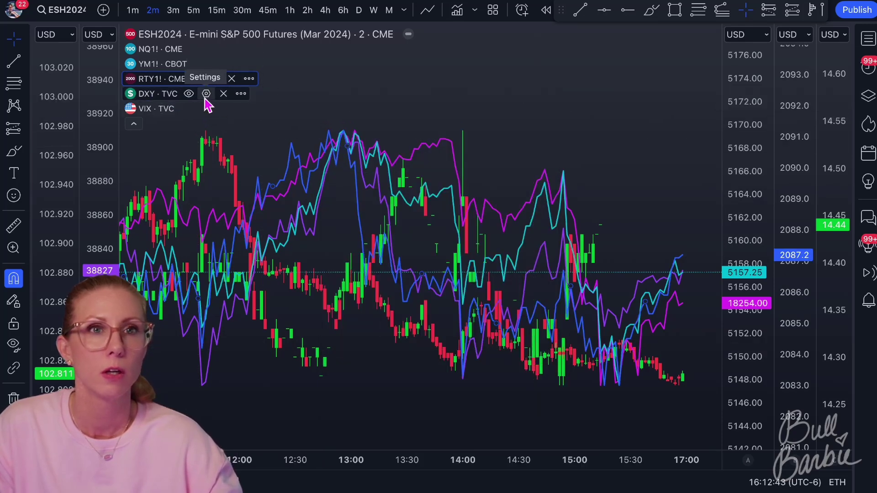
Step: Set the DXY comparison series to the Line style with a bright green line
left_click(206, 94)
left_click(463, 176)
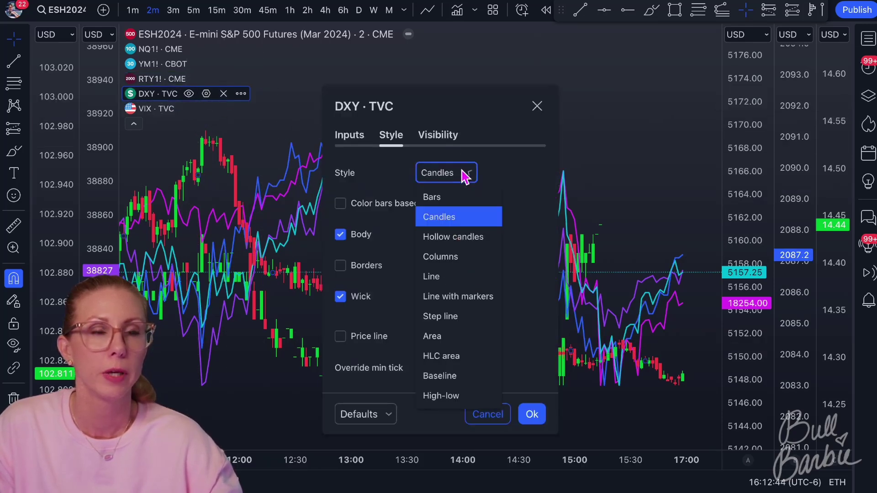
left_click(443, 277)
left_click(449, 240)
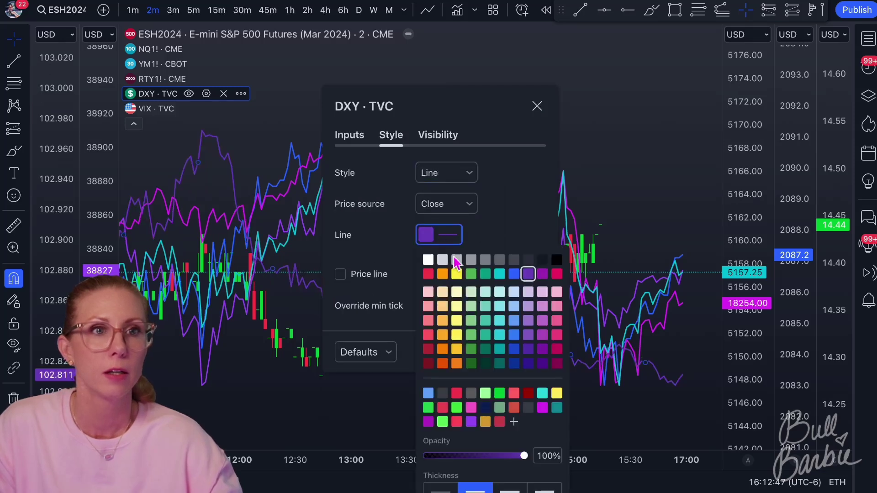
left_click(502, 395)
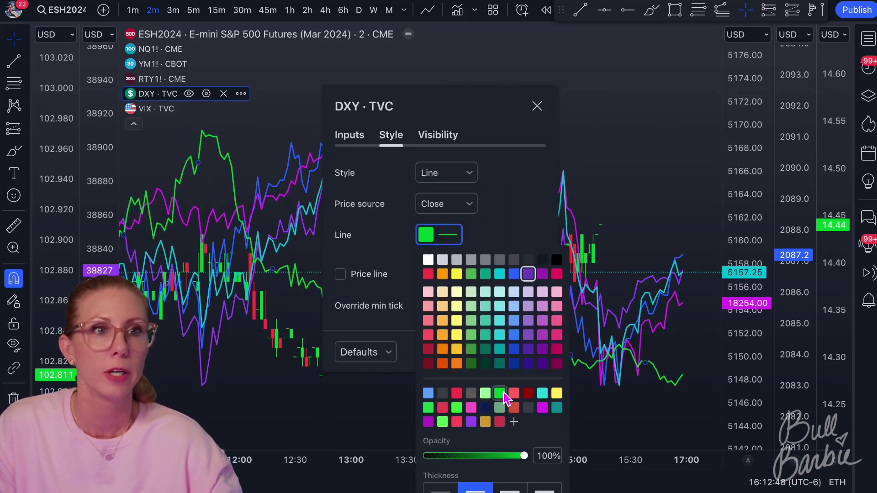
left_click(519, 208)
left_click(536, 359)
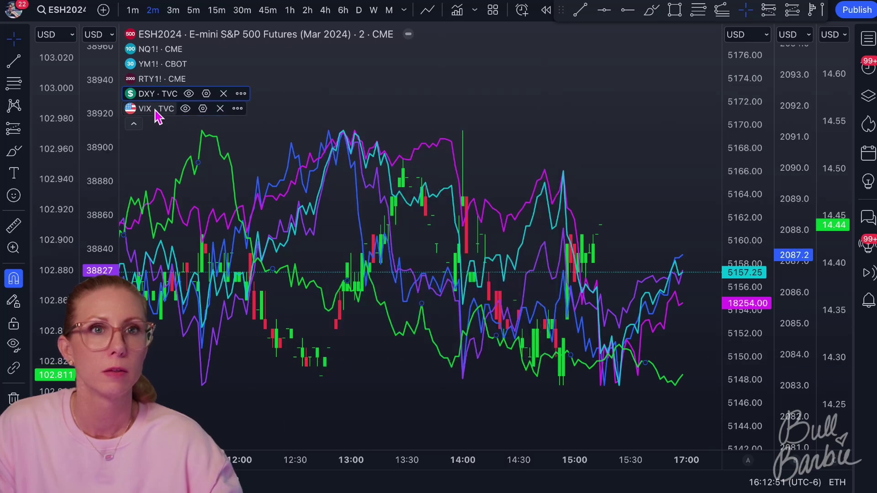
Step: Set the VIX comparison series to the Line style with a golden-orange line
left_click(201, 109)
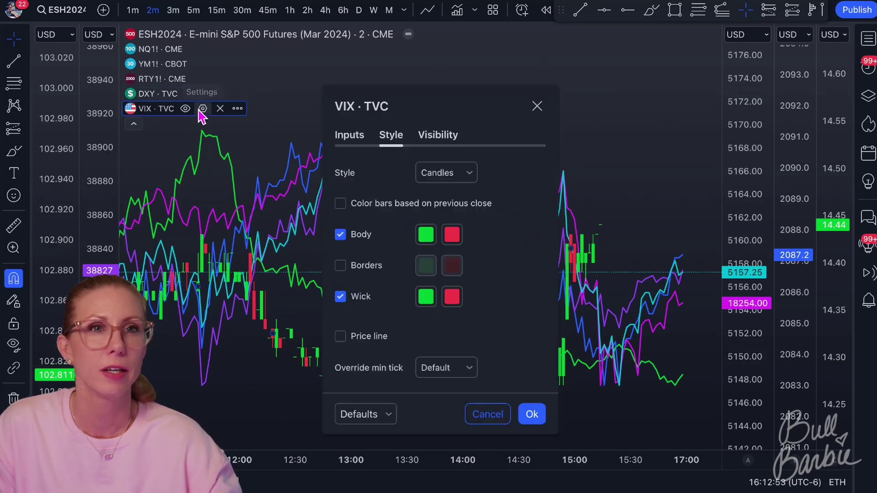
left_click(462, 172)
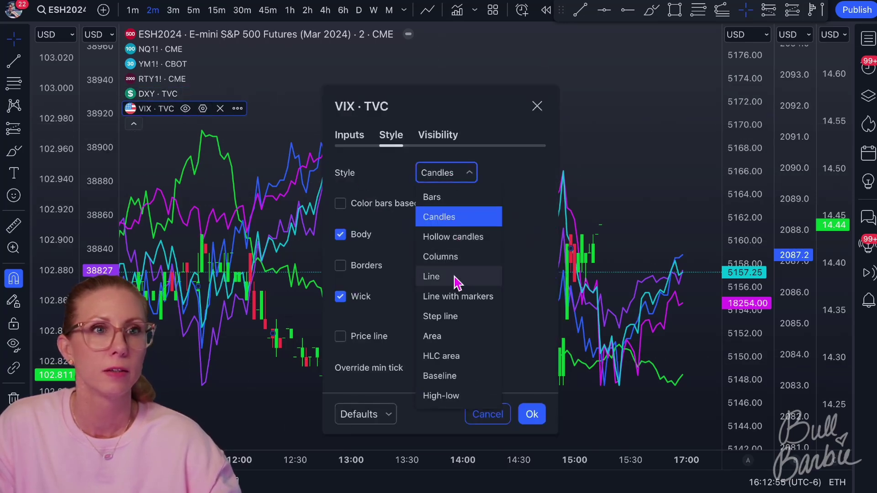
left_click(440, 276)
left_click(442, 236)
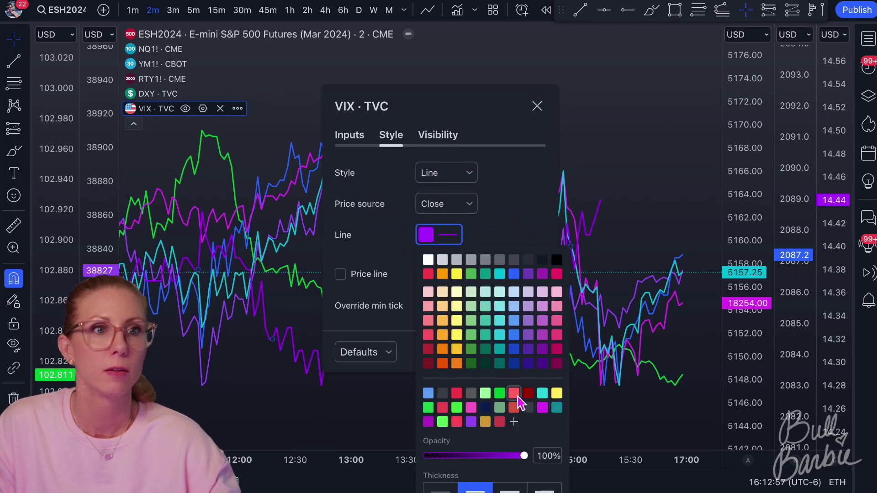
left_click(485, 421)
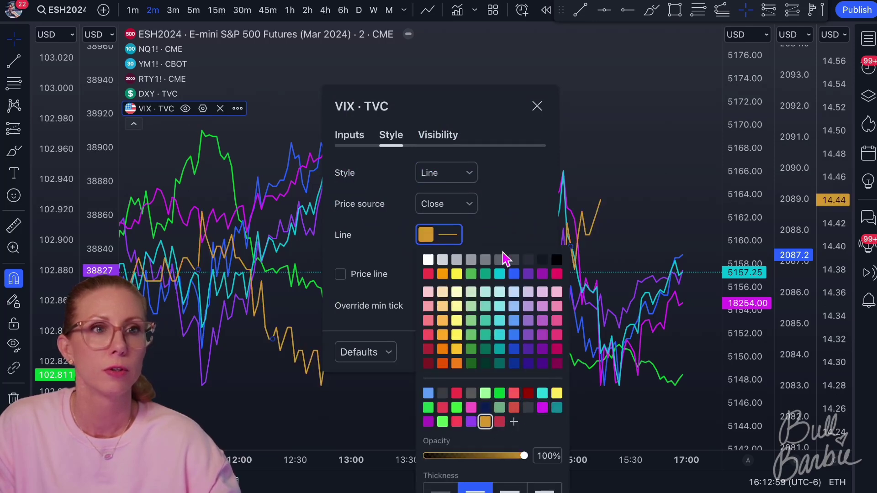
left_click(513, 224)
left_click(532, 352)
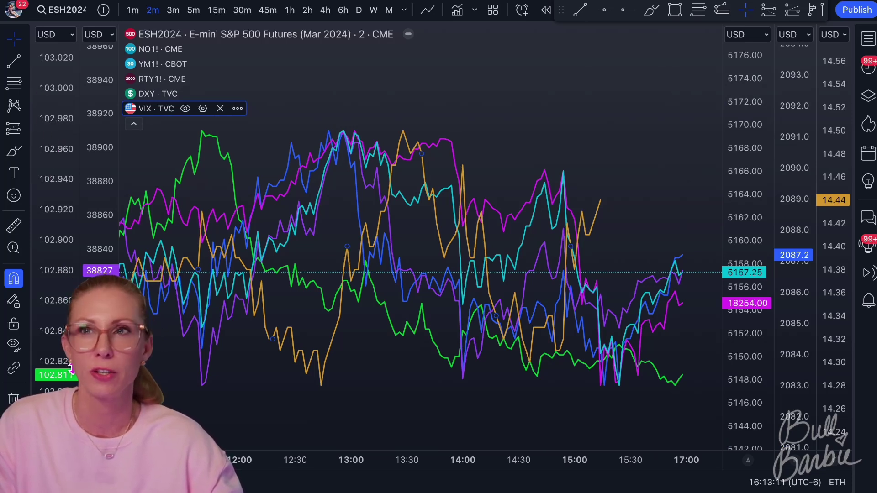
Step: Change the scale pinning of the green DXY line to No scale (fullscreen)
right_click(216, 140)
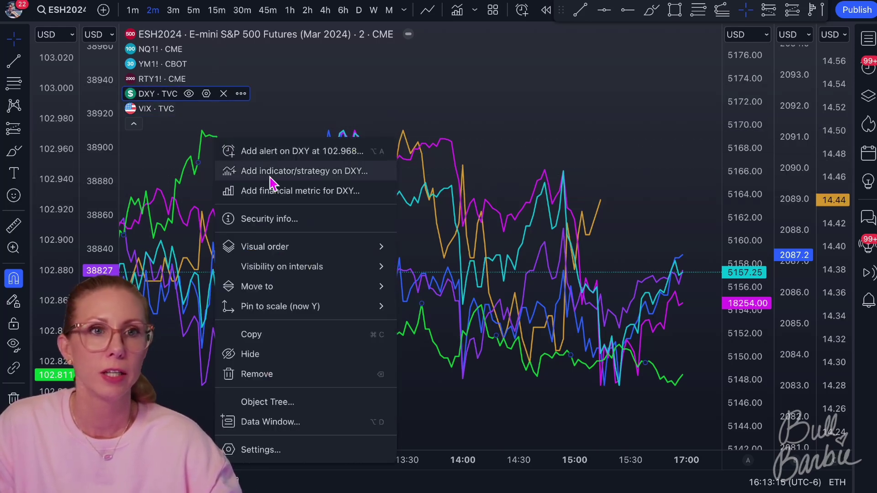
mouse_move(335, 310)
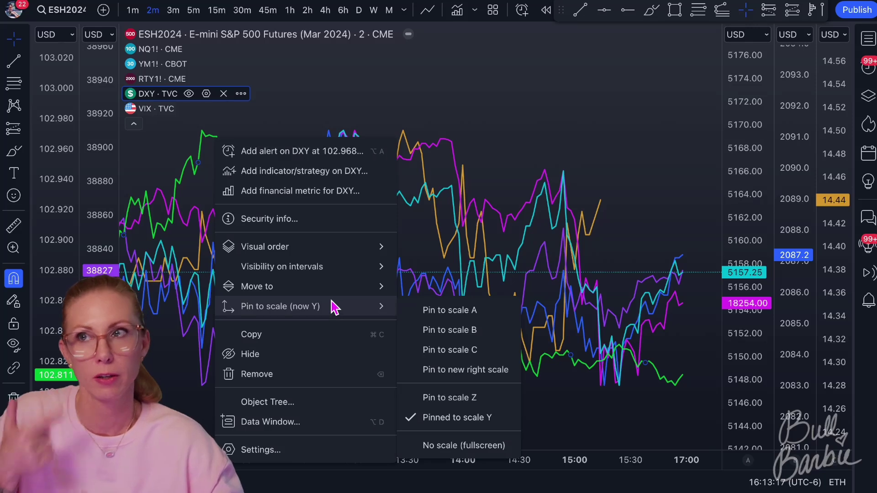
mouse_move(298, 310)
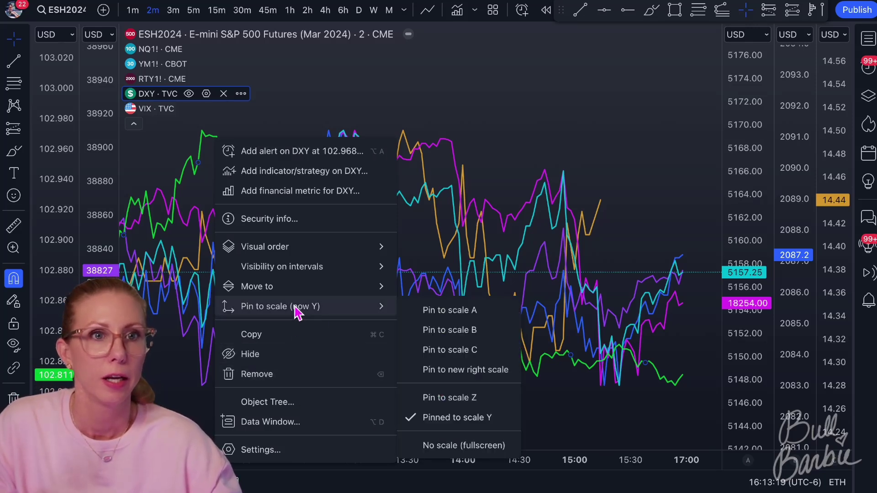
left_click(497, 456)
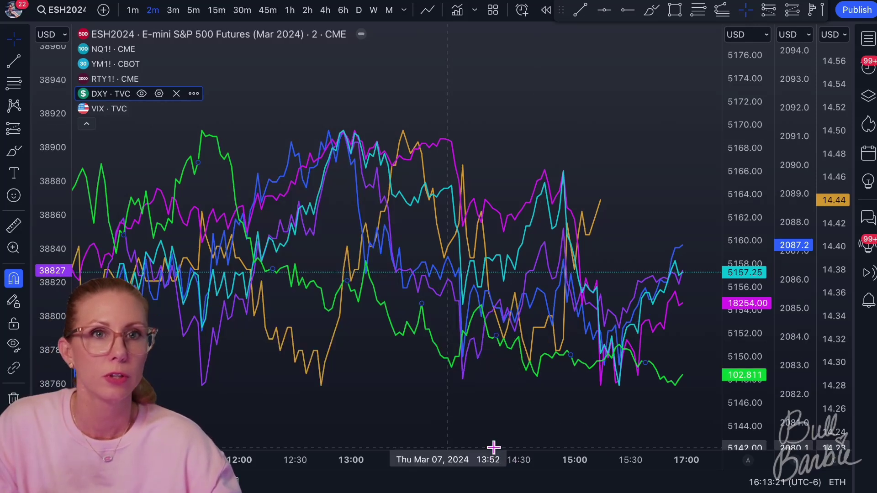
Step: Change the scale pinning of the purple YM1! line to No scale (fullscreen)
right_click(214, 349)
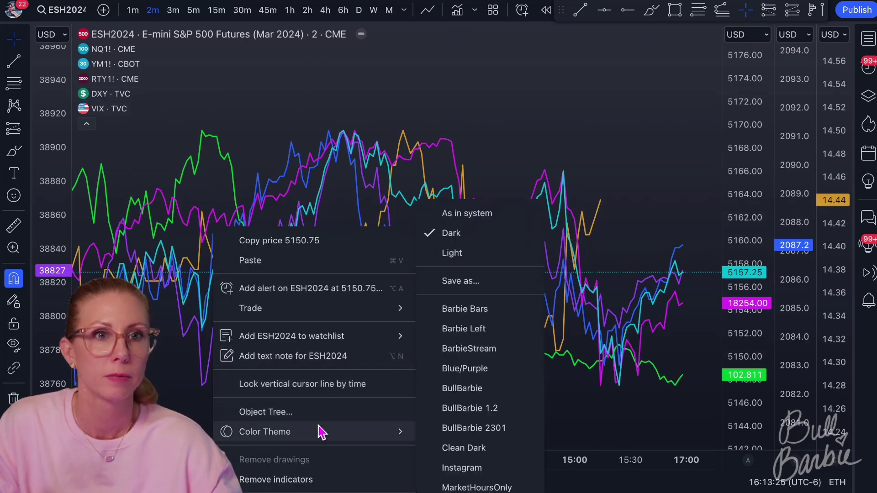
left_click(190, 427)
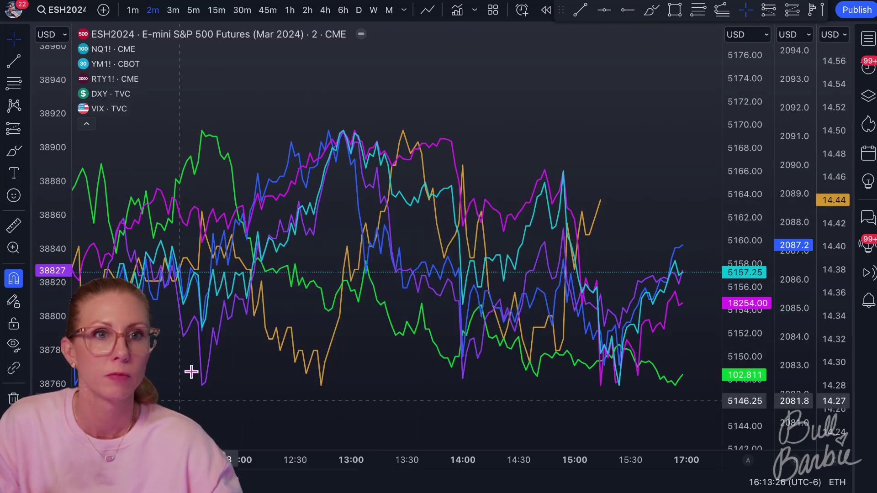
right_click(235, 307)
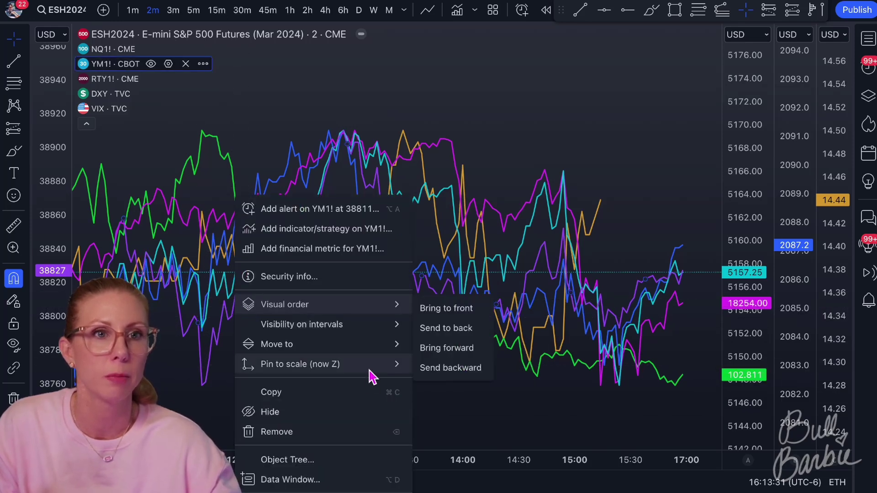
mouse_move(338, 364)
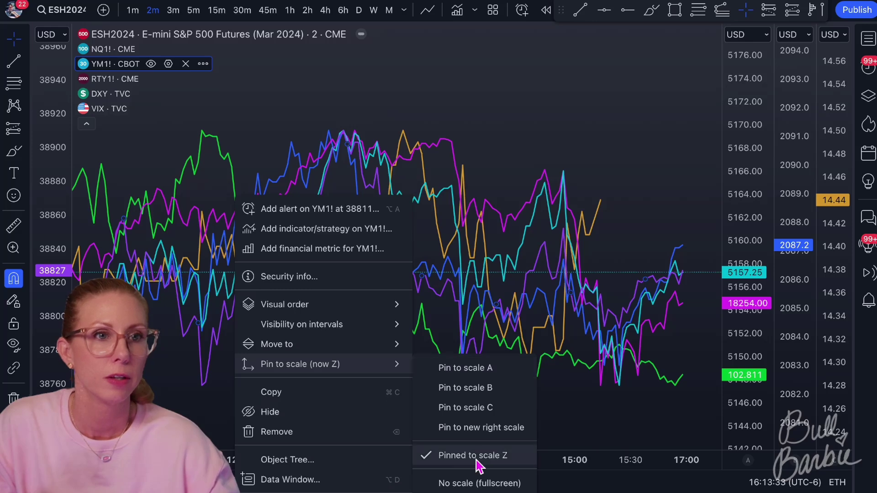
left_click(472, 484)
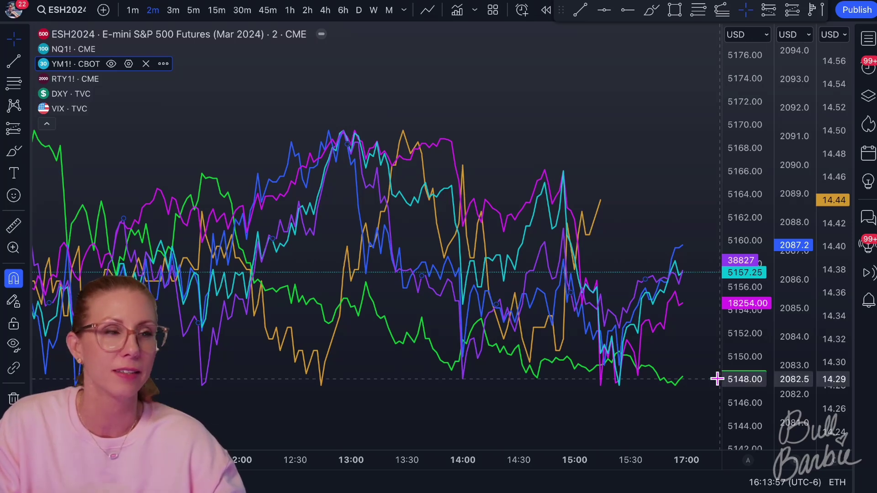
Step: Change the scale pinning of the VIX line and the RTY1! line to No scale (fullscreen)
right_click(600, 204)
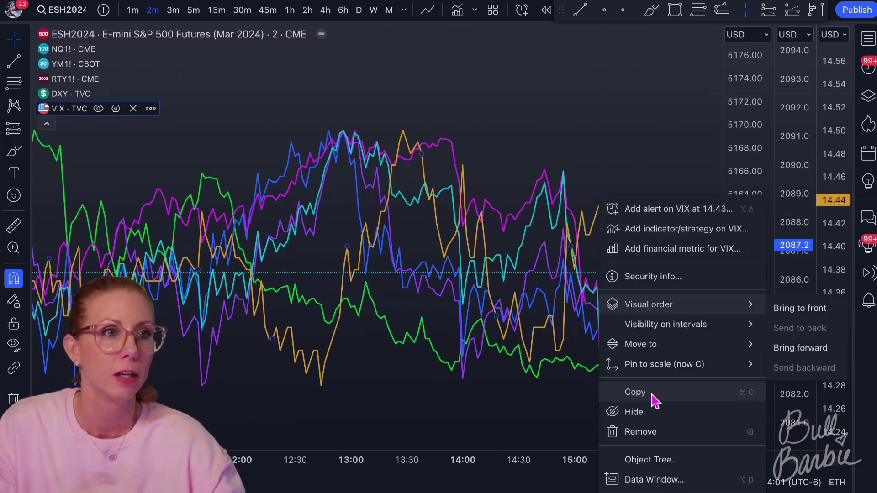
mouse_move(637, 363)
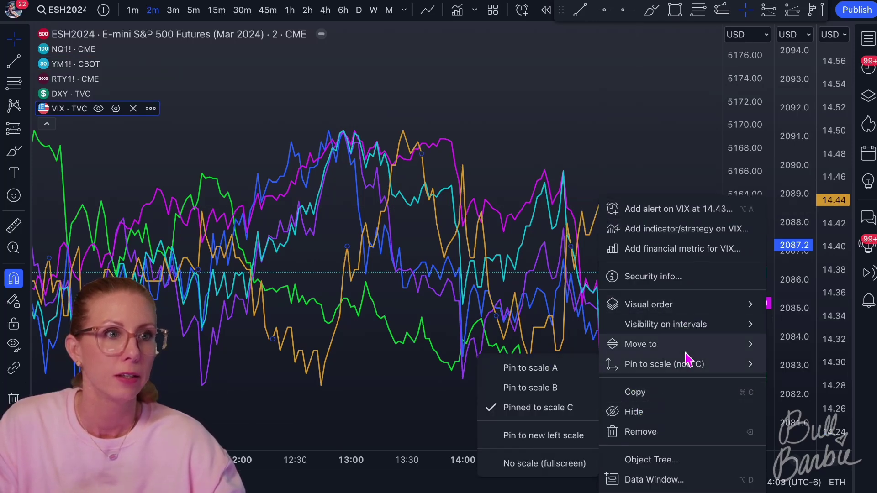
left_click(526, 464)
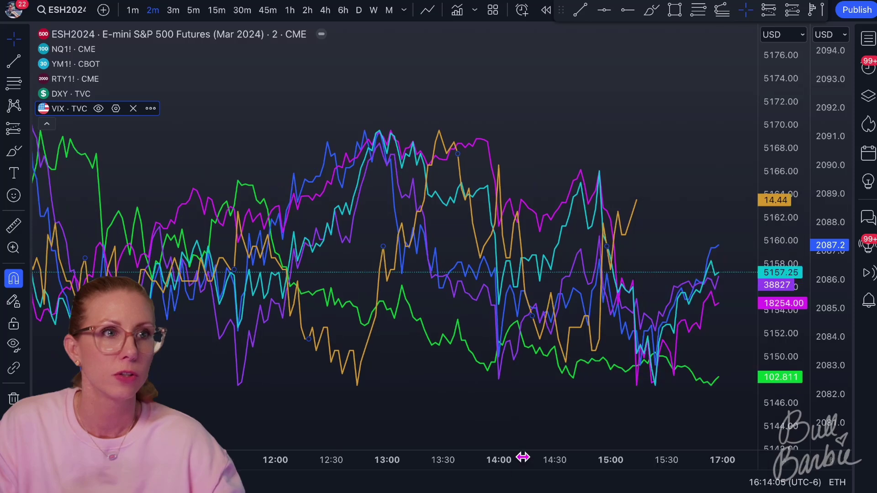
right_click(719, 254)
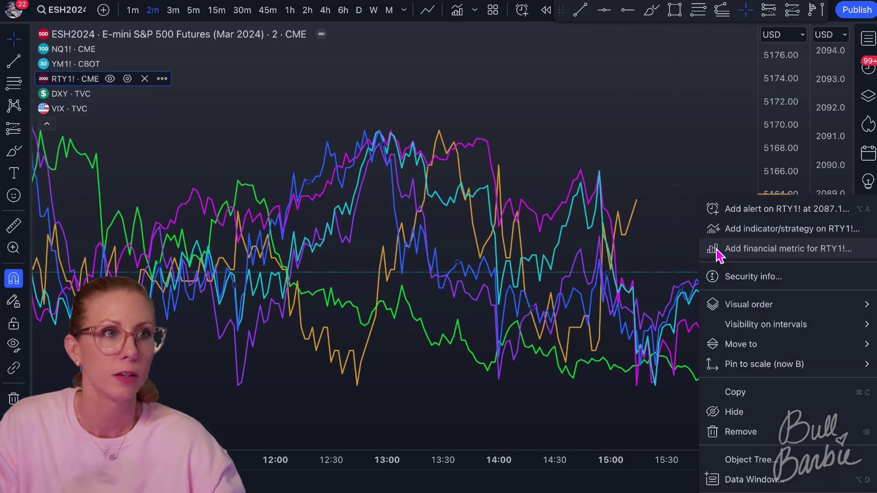
mouse_move(744, 364)
left_click(623, 443)
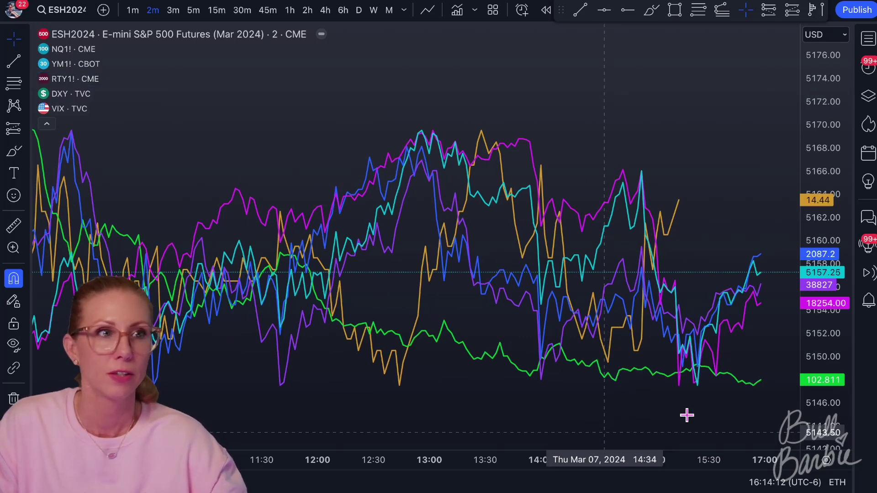
Step: Switch the chart session from electronic to Regular trading hours and check the lines over the afternoon
scroll(694, 413, "up", 5)
scroll(694, 414, "up", 4)
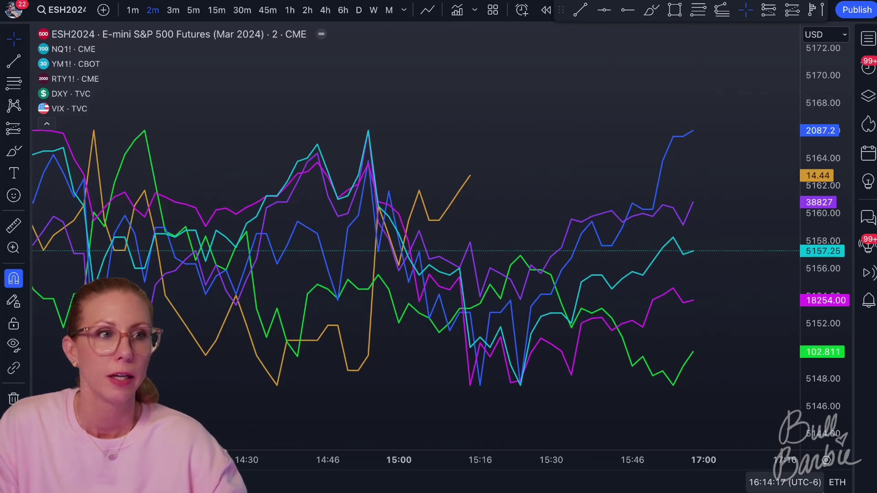
left_click(839, 484)
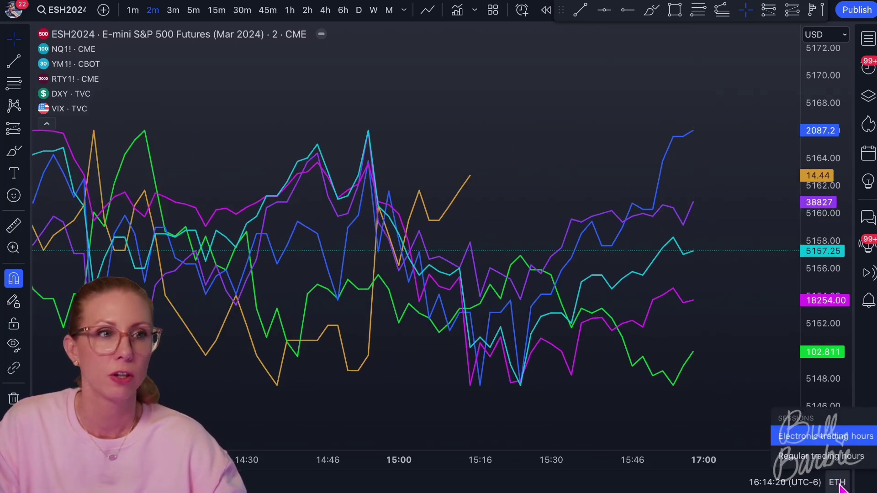
left_click(838, 458)
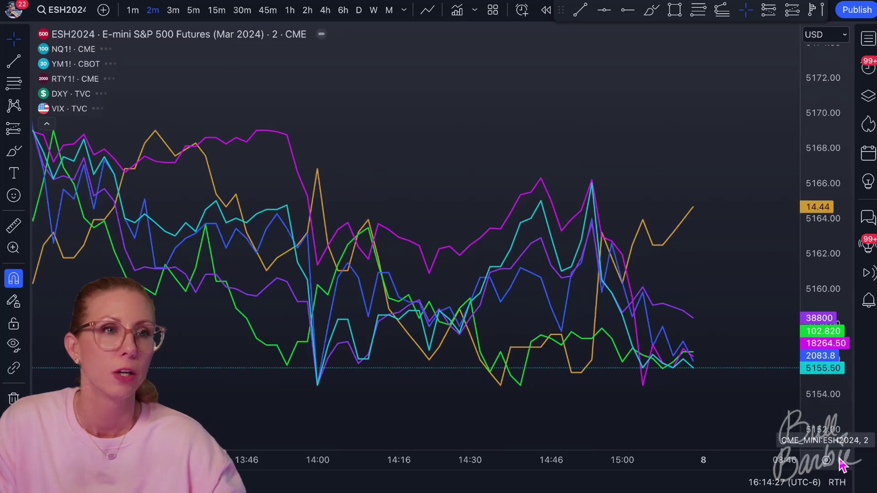
scroll(618, 325, "down", 5)
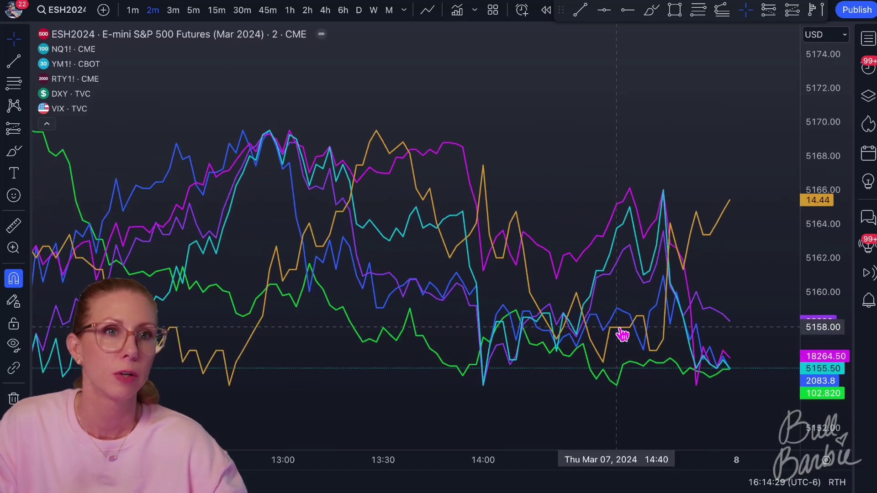
scroll(617, 327, "down", 2)
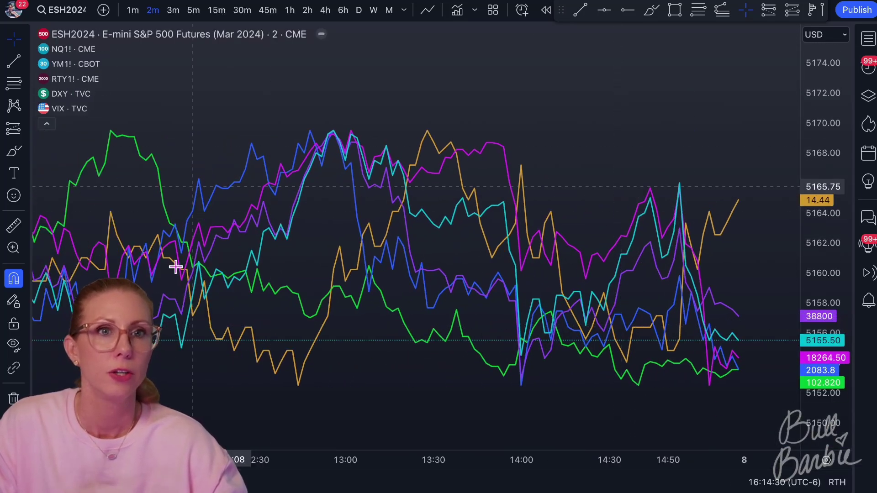